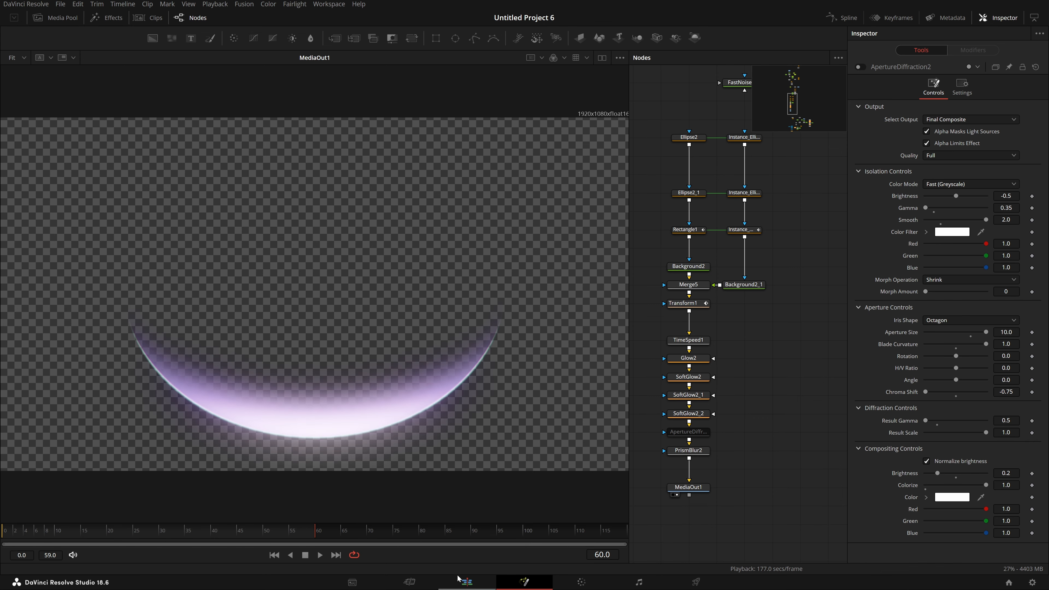
Step: Turn off the checkerboard underlay in the viewer and move the playhead to frame 59
left_click(619, 58)
left_click(597, 125)
left_click_drag(298, 533, 282, 561)
left_click_drag(304, 527, 308, 533)
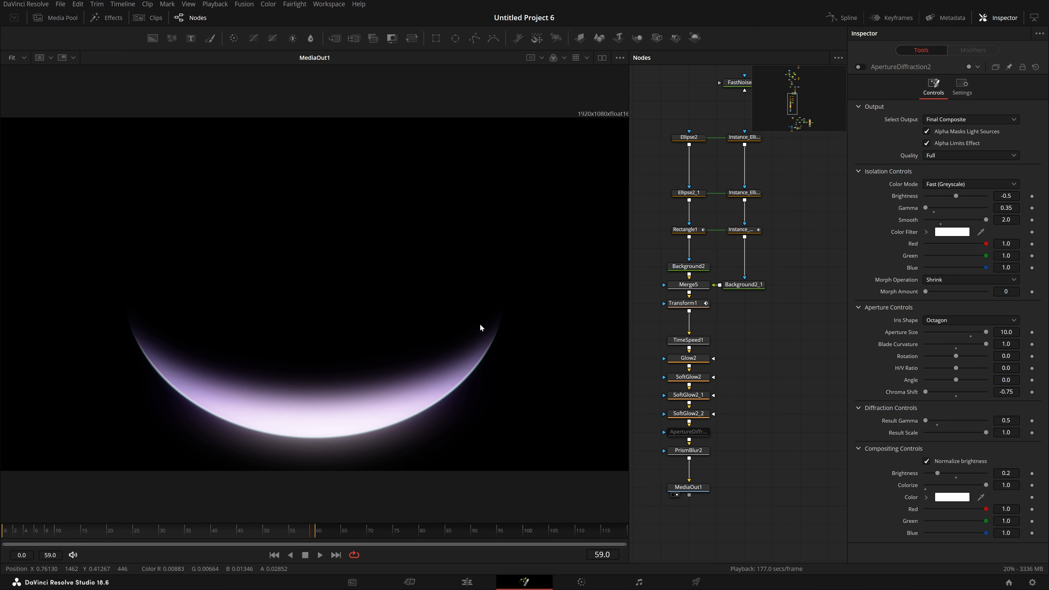
Step: Compare the crescent with the second aperture diffraction node enabled and disabled, and move the playhead to frame 55
left_click(688, 432)
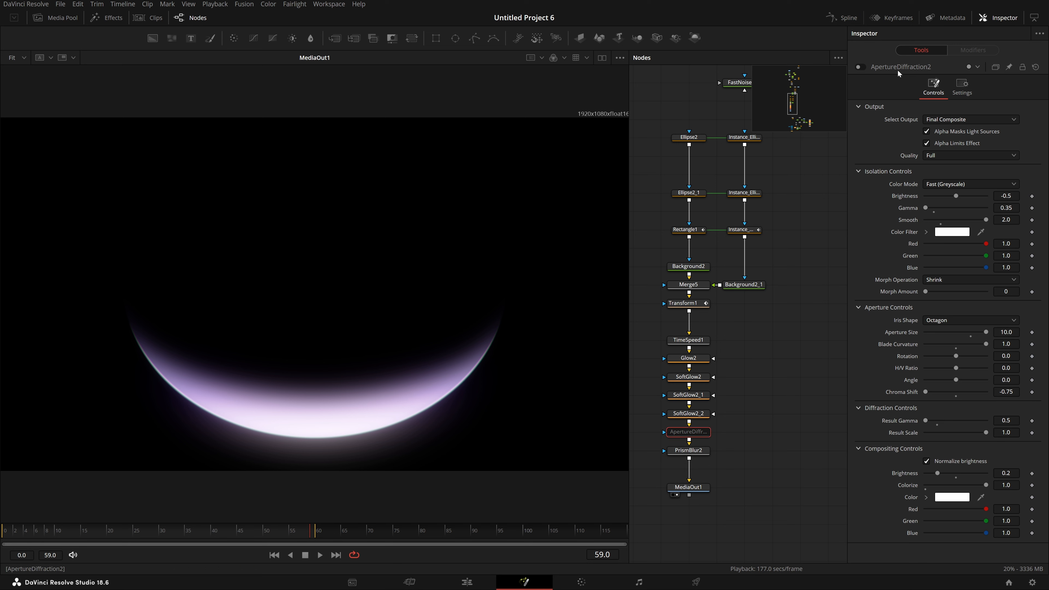
left_click(861, 67)
left_click(861, 67)
left_click_drag(306, 535, 291, 550)
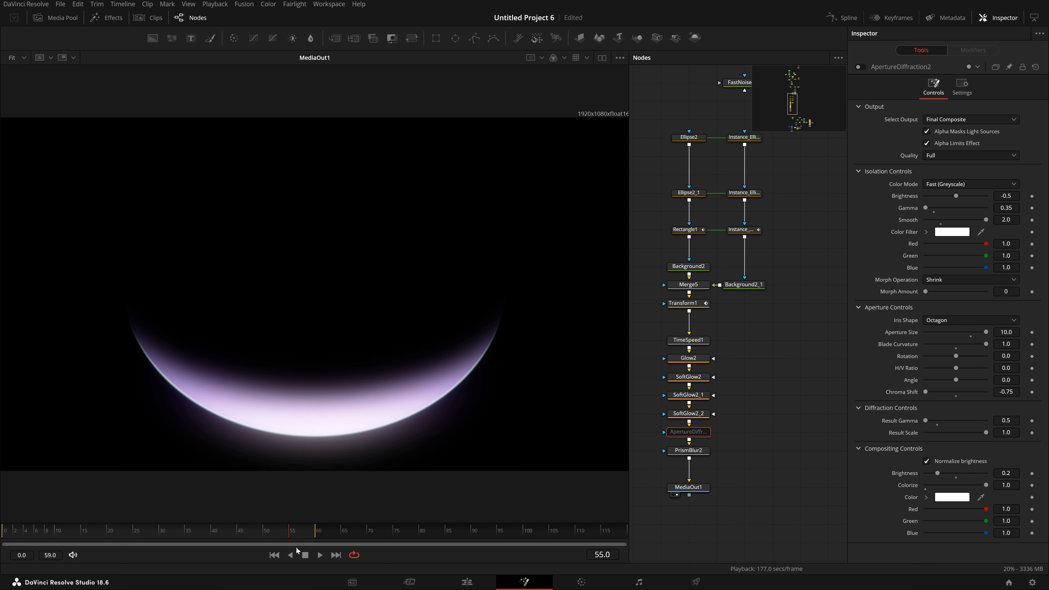
Step: Display Ellipse2 and its instance in the viewer, examine the instance's Solid setting and outline edge up close, and save the project
scroll(743, 314, "up", 5)
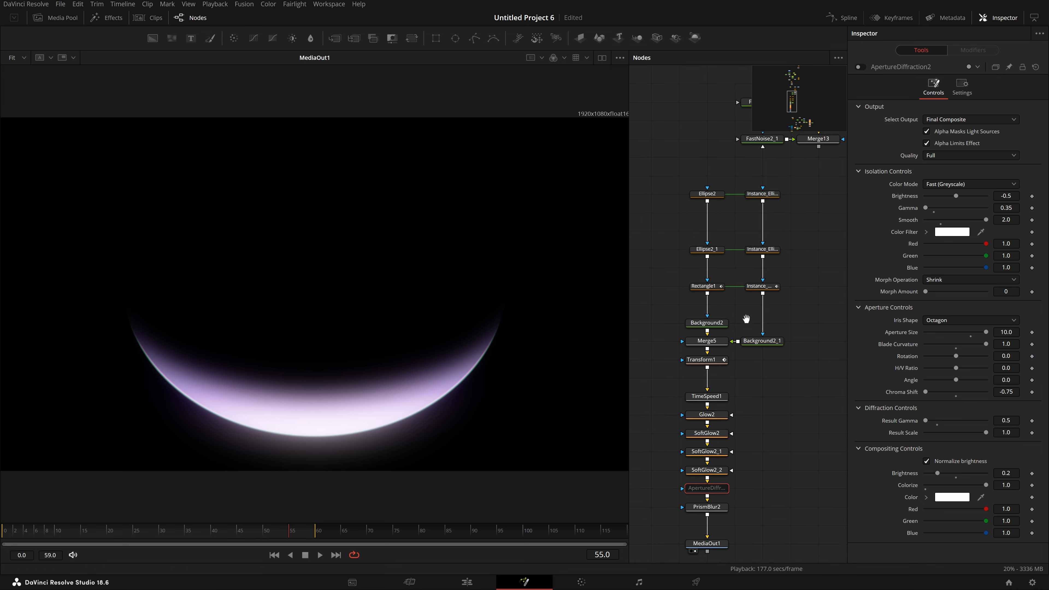
left_click(692, 269)
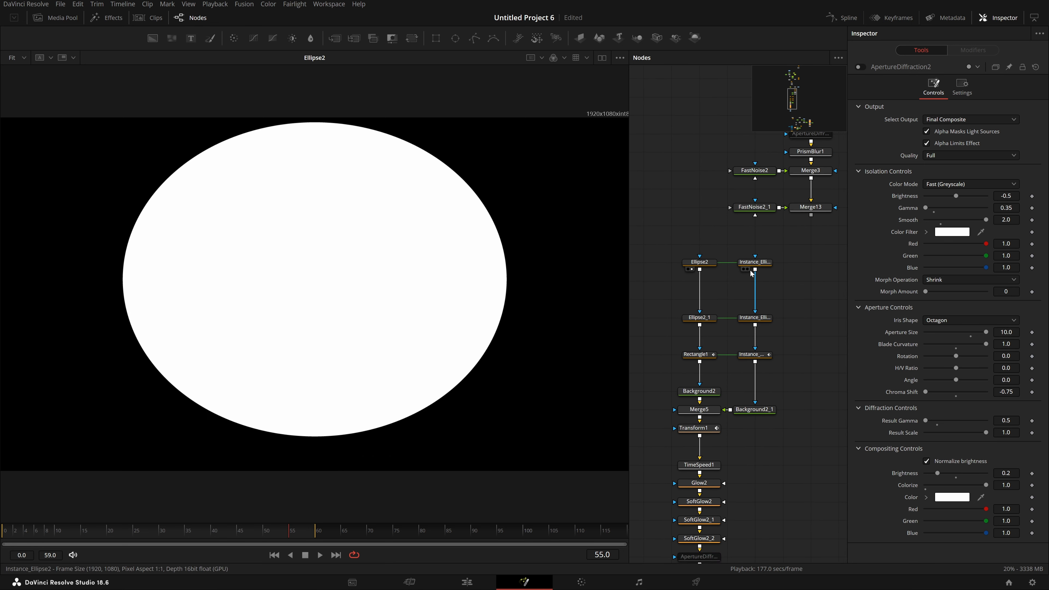
left_click(699, 263)
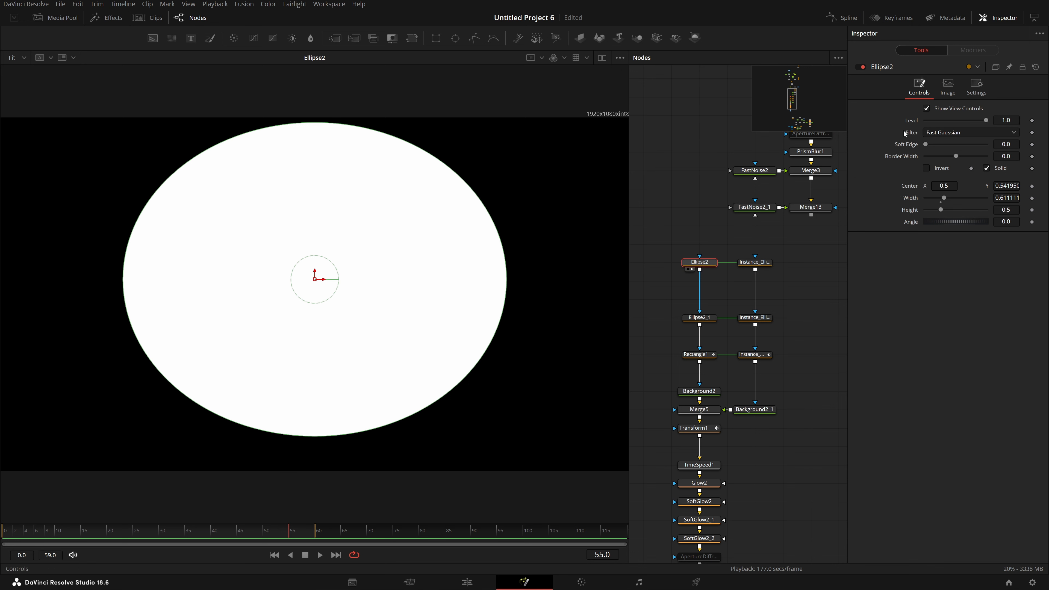
left_click_drag(755, 261, 192, 293)
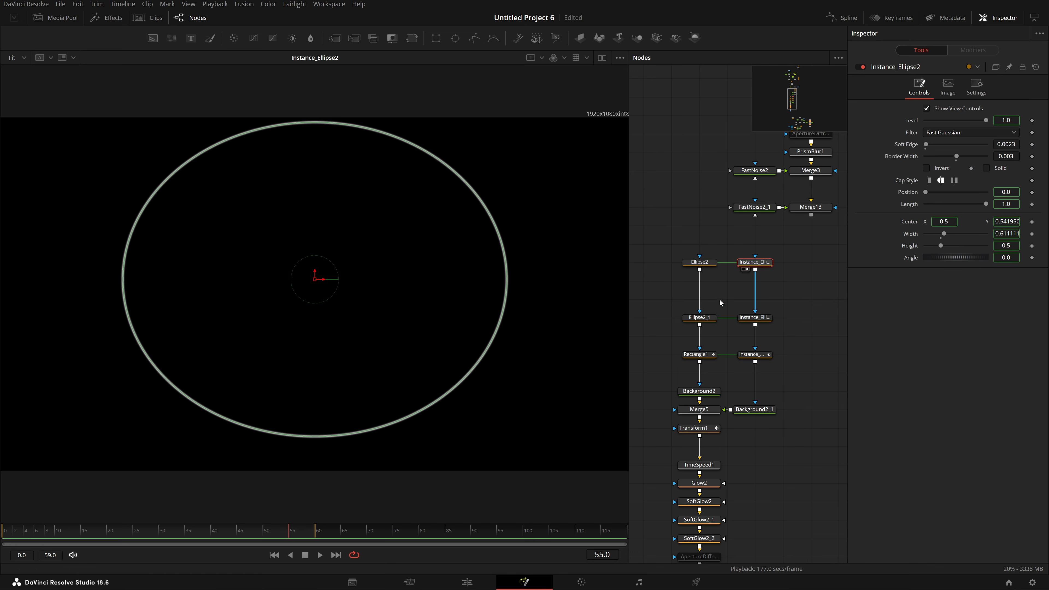
right_click(996, 169)
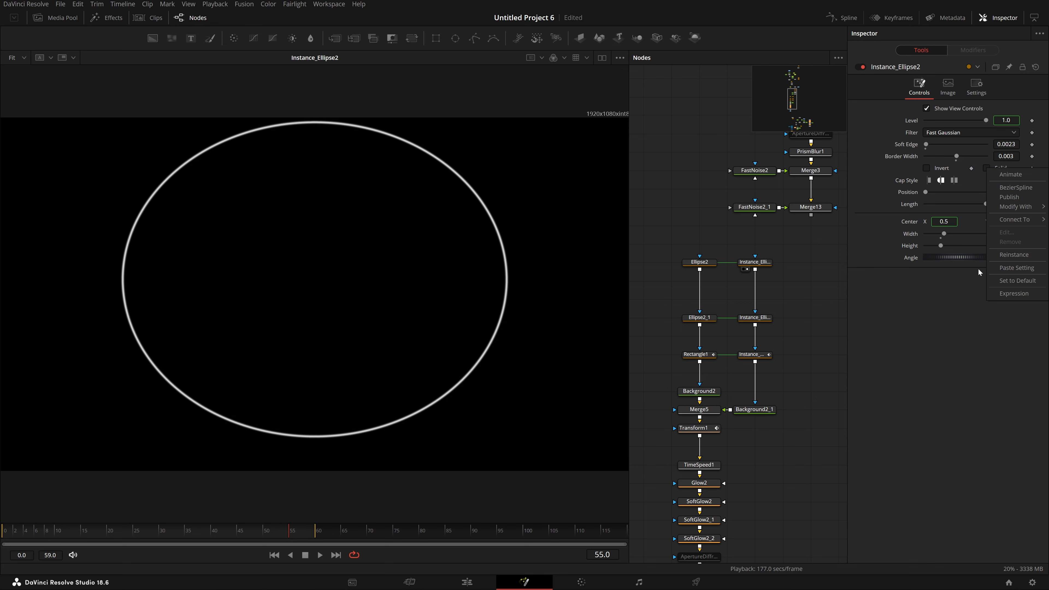
left_click(927, 299)
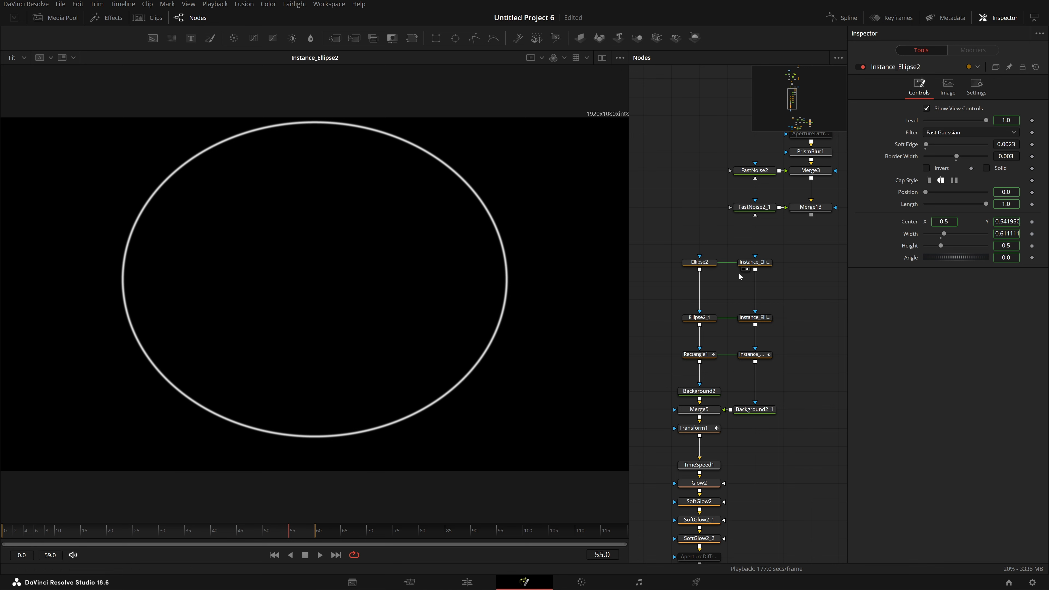
scroll(505, 246, "up", 10)
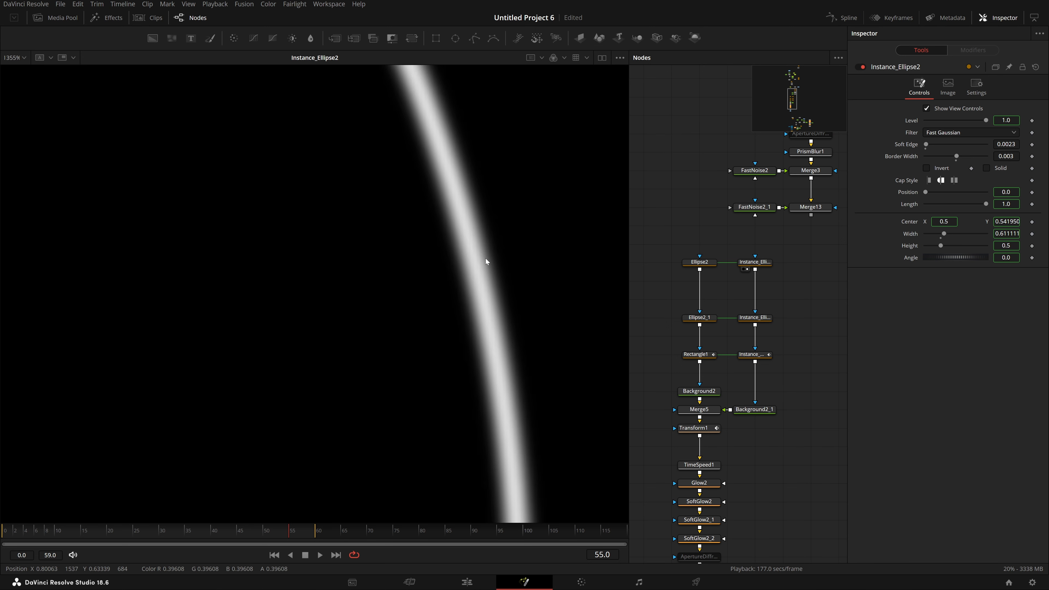
key("ctrl+f")
key("ctrl+s")
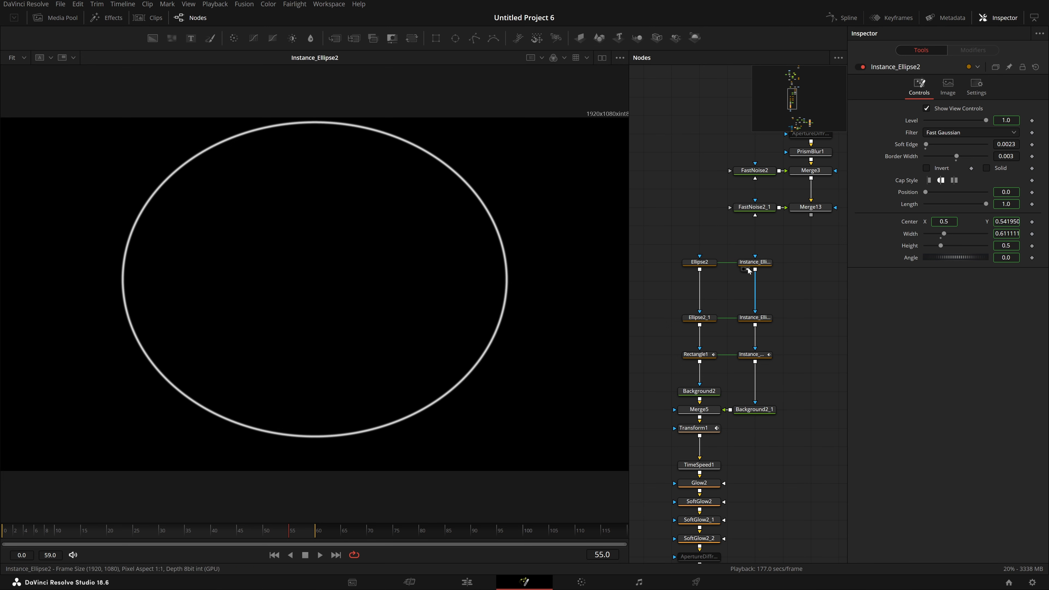
Step: Paste another instance of Ellipse2 into the node graph beside the existing mask chains
left_click(710, 265)
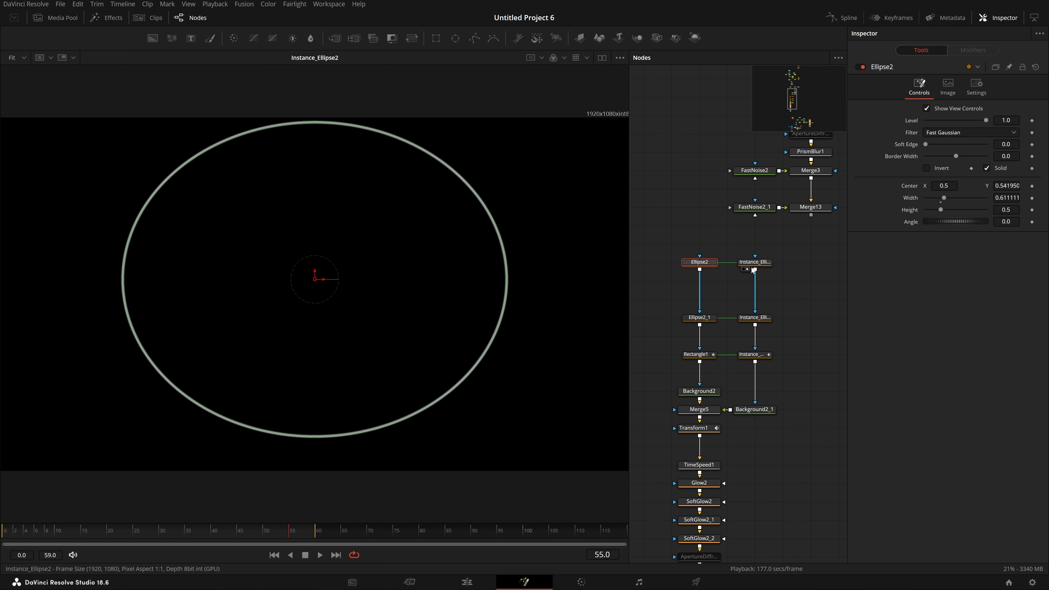
key("ctrl+shift+v")
left_click_drag(814, 297, 814, 349)
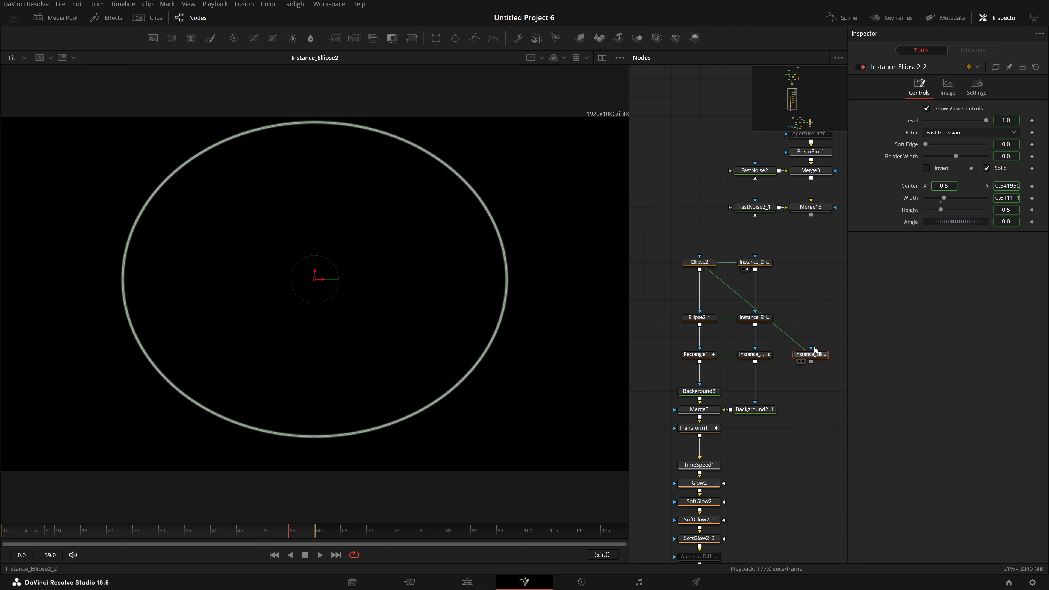
key("ctrl+z")
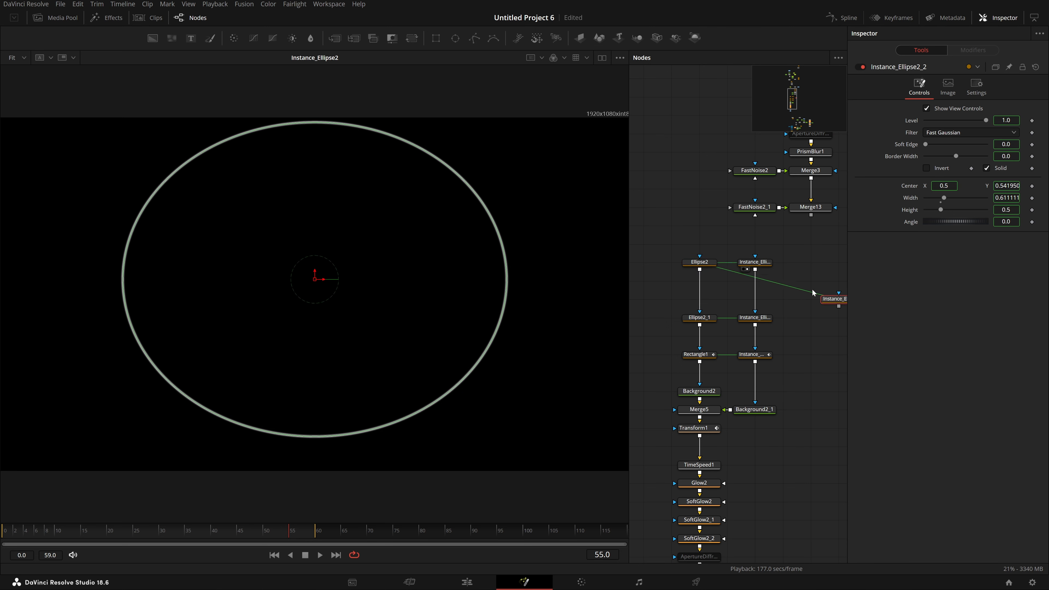
Step: Check the node graph's Show Instance Links option and move the new Ellipse2 instance closer to the mask nodes
right_click(789, 353)
mouse_move(888, 381)
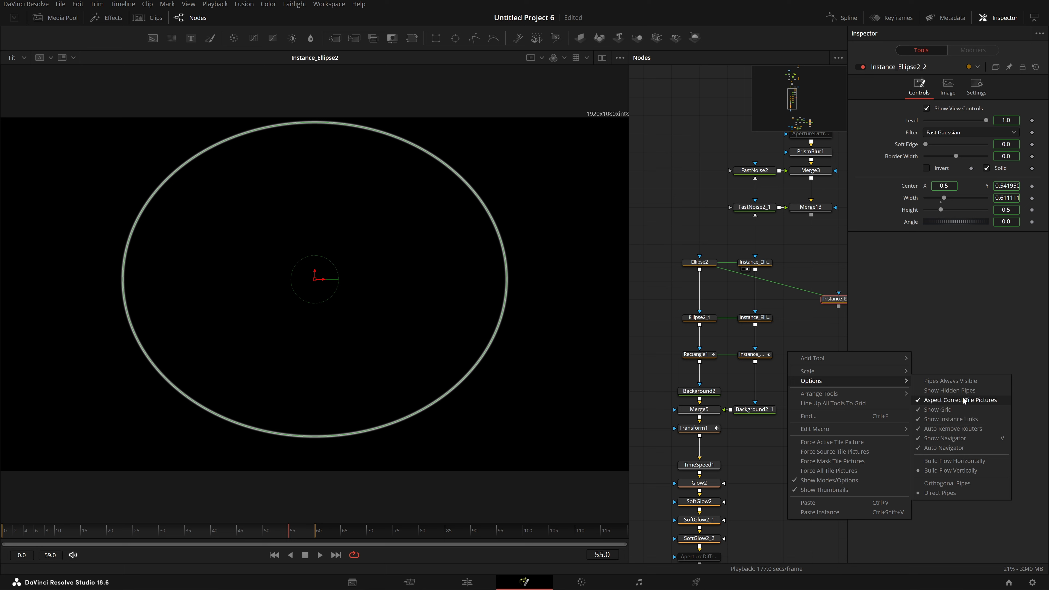
left_click(940, 420)
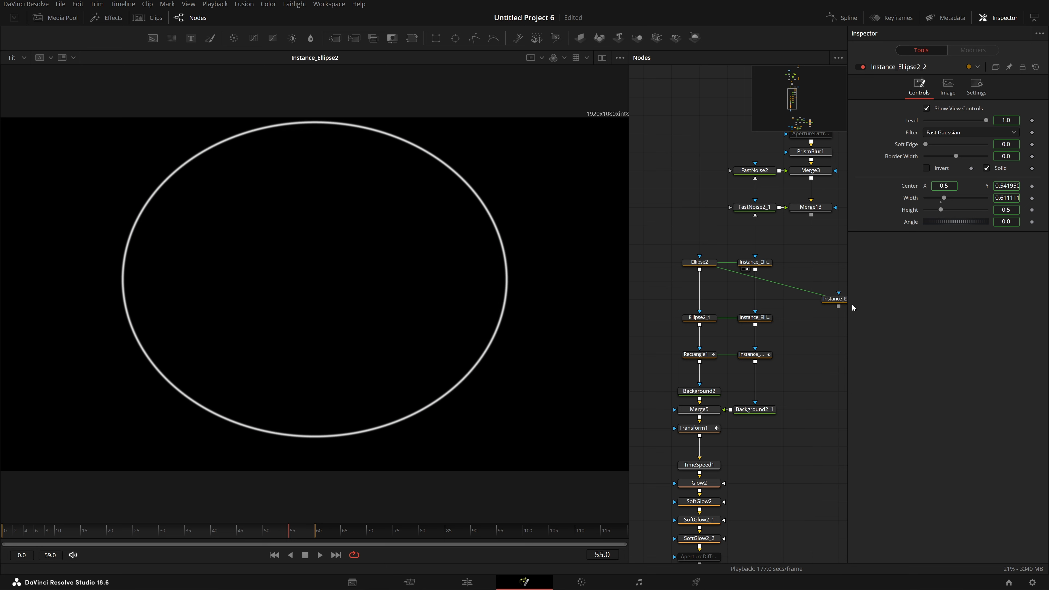
left_click_drag(838, 301, 819, 290)
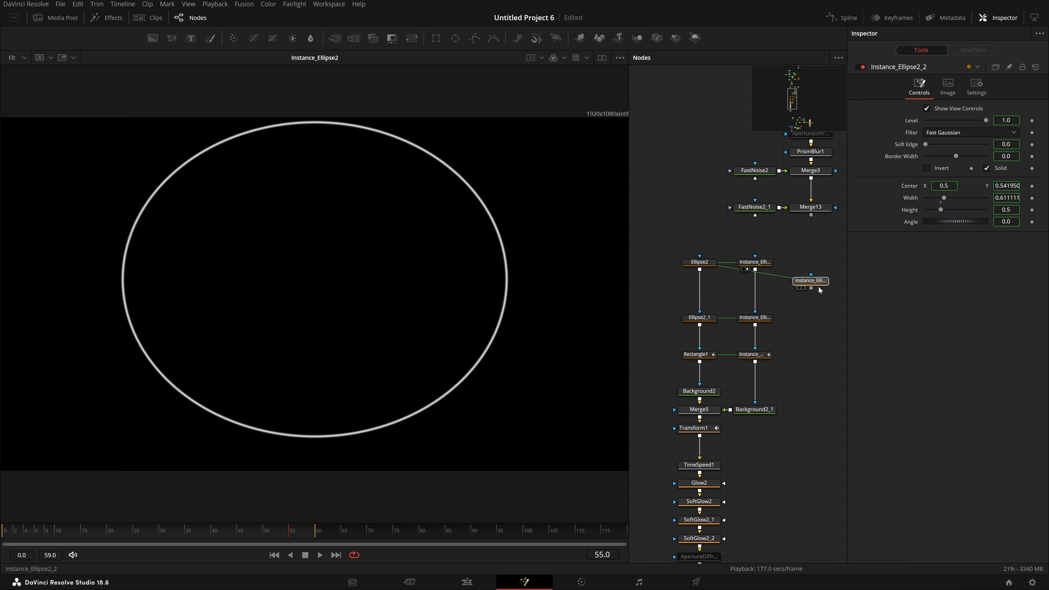
left_click(812, 288)
left_click(815, 298)
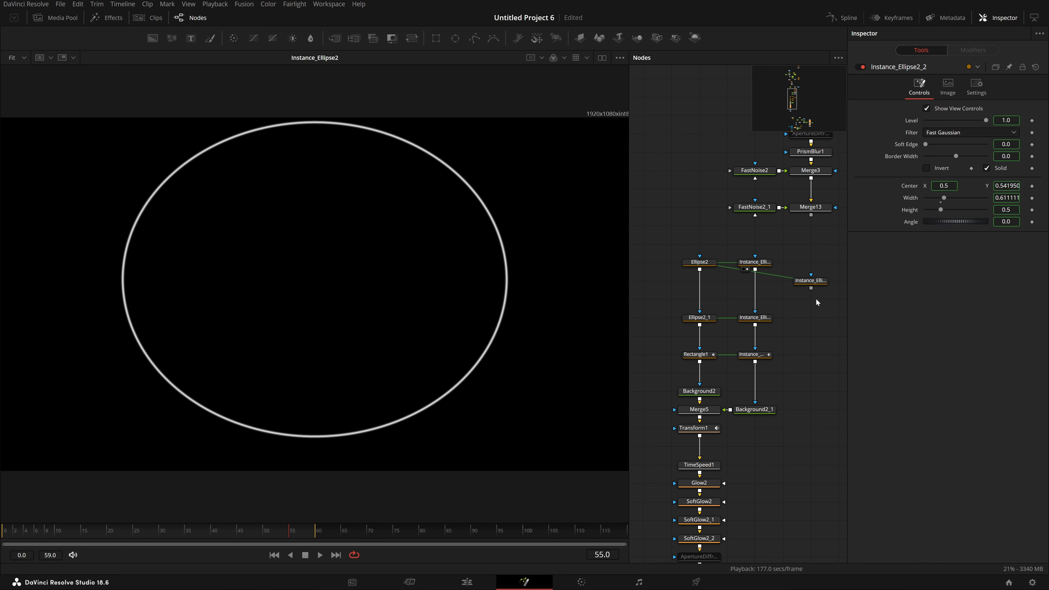
Step: Deinstance the Border Width of the newly pasted Ellipse2 instance, set it to 0.02, and delete that node
left_click(816, 281)
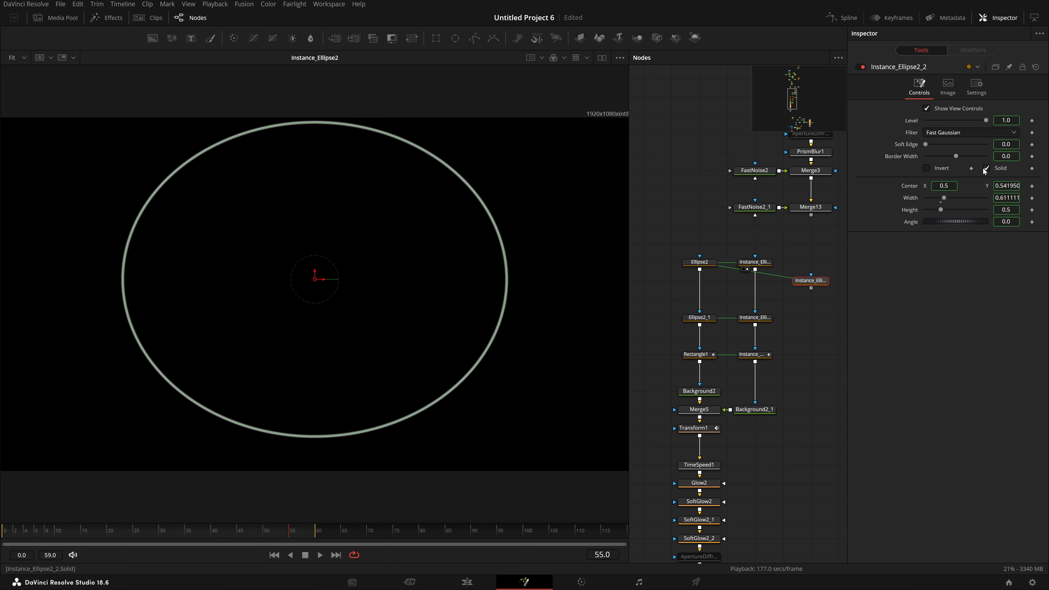
right_click(910, 158)
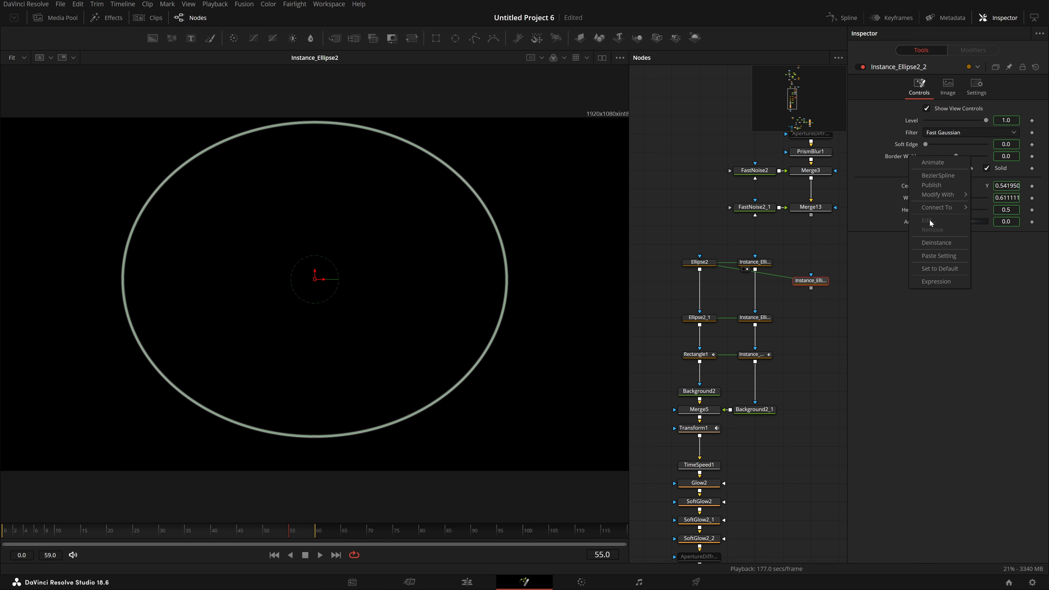
left_click(936, 242)
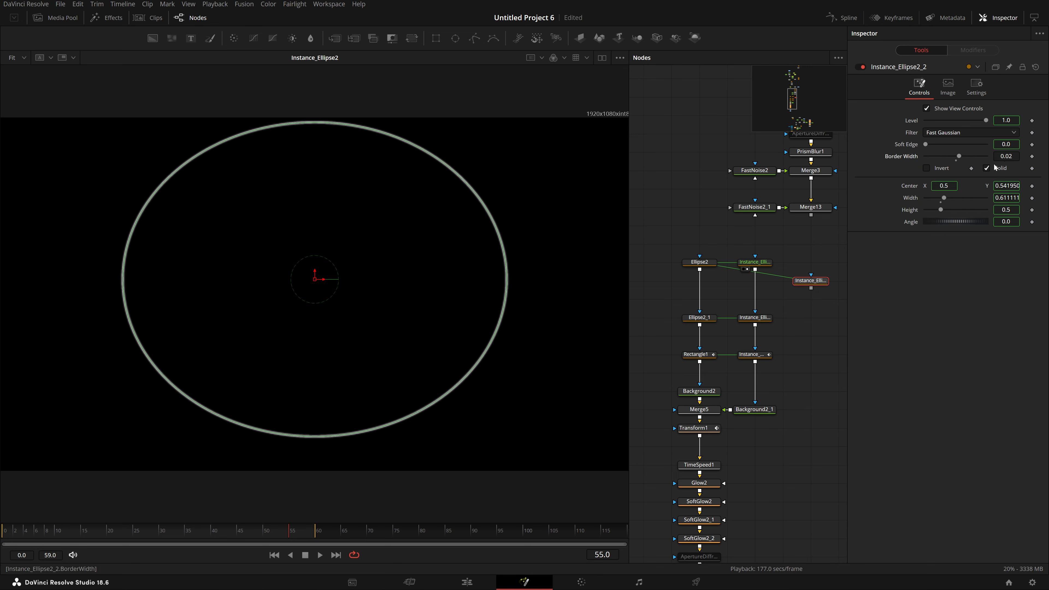
key("Delete")
Step: Display Ellipse2_1 in the viewer and set its Soft Edge to 0.052
left_click_drag(699, 317, 623, 322)
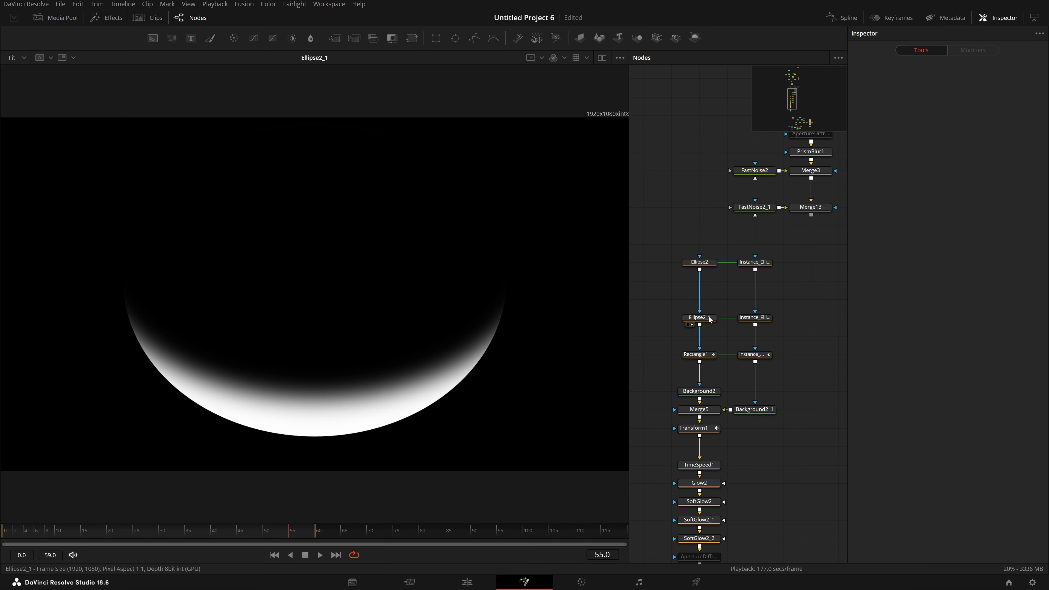
left_click(699, 318)
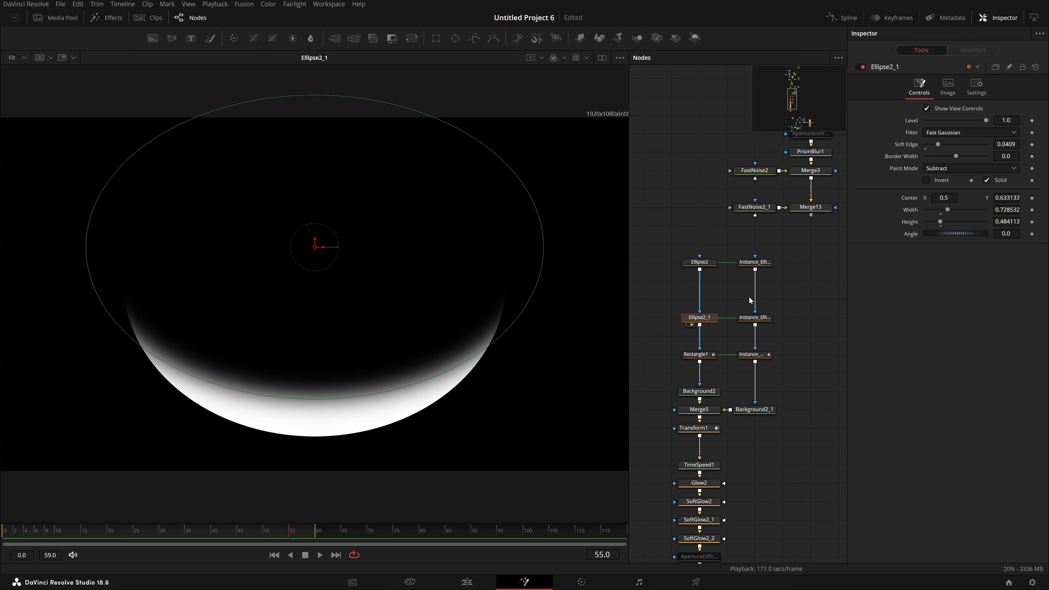
left_click(944, 169)
left_click(950, 170)
mouse_move(941, 143)
left_mouse_down()
mouse_move(958, 147)
mouse_move(941, 149)
left_mouse_up()
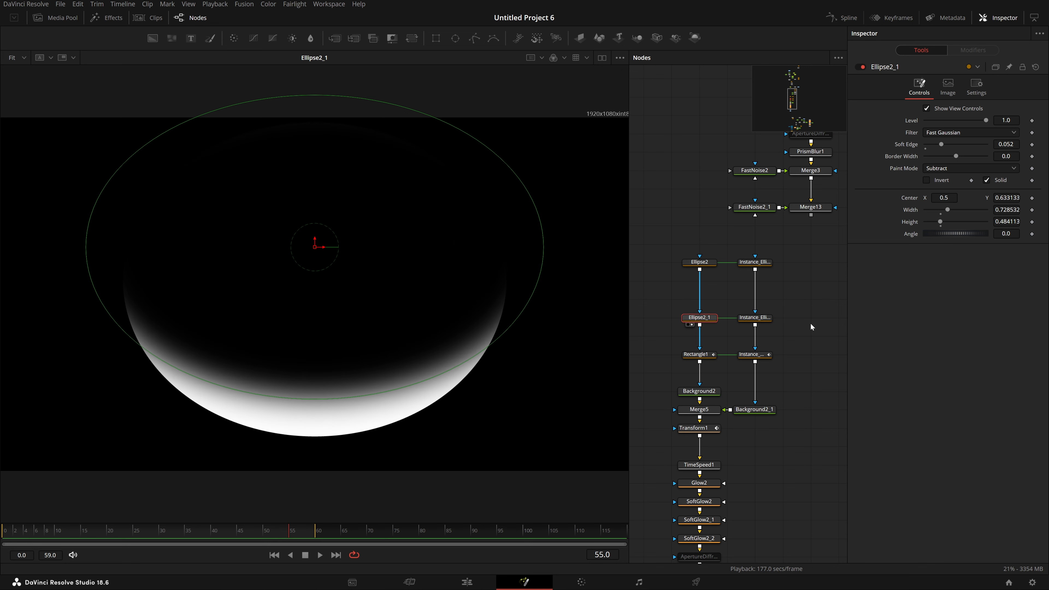
Step: Compare both mask chains stage by stage in the viewer, from Ellipse2 to Rectangle1 and through their three instances
left_click(768, 318)
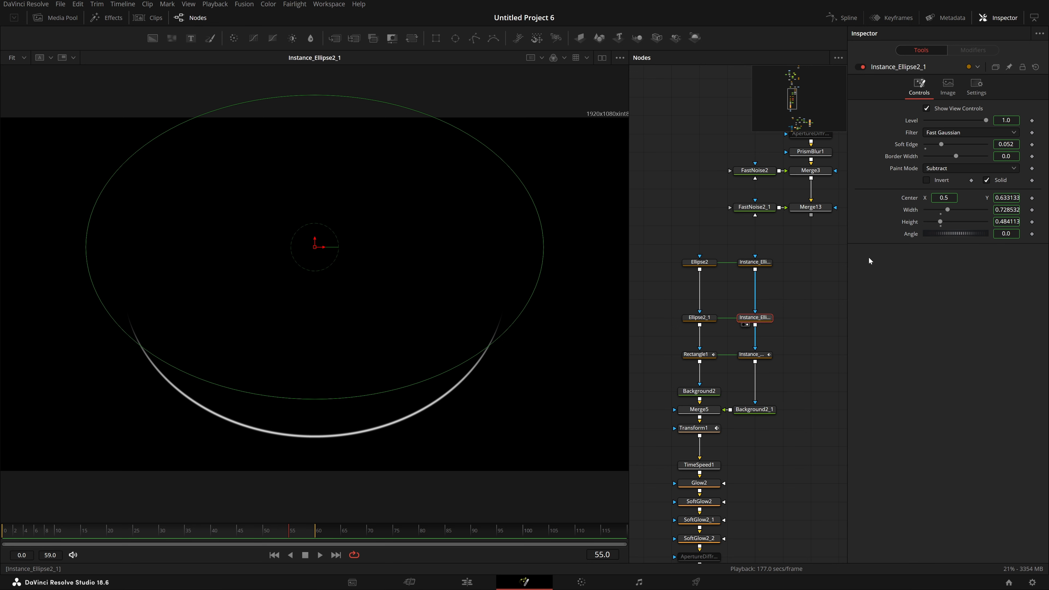
left_click(801, 298)
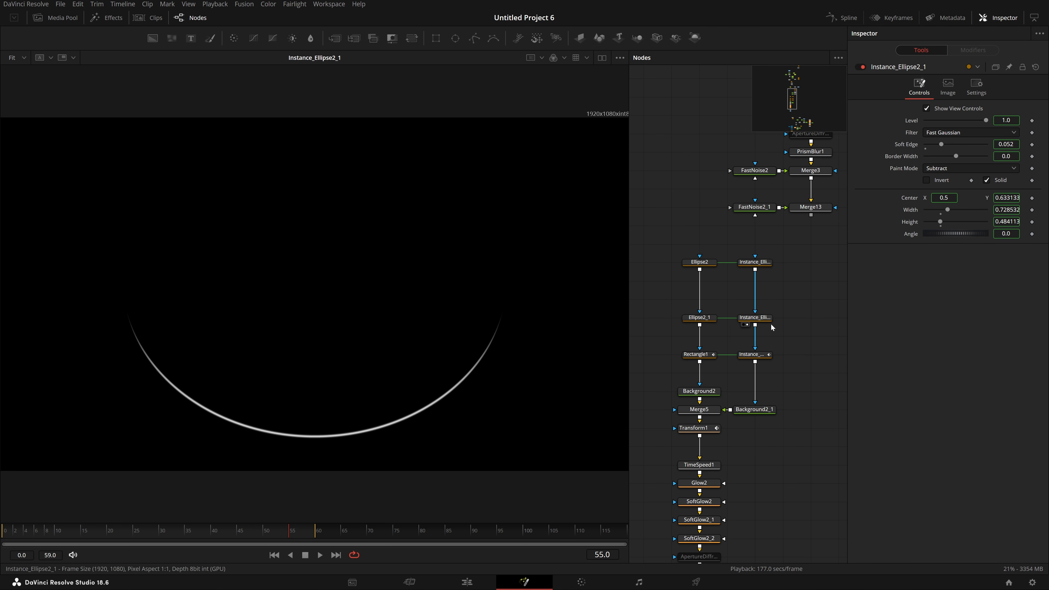
left_click_drag(710, 268, 394, 269)
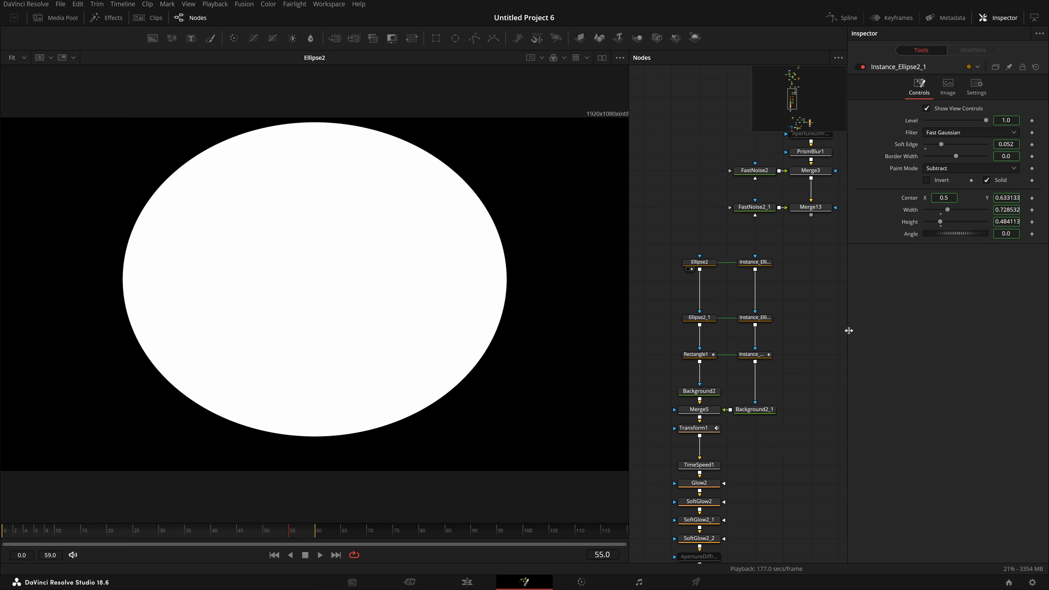
left_click_drag(698, 355, 413, 338)
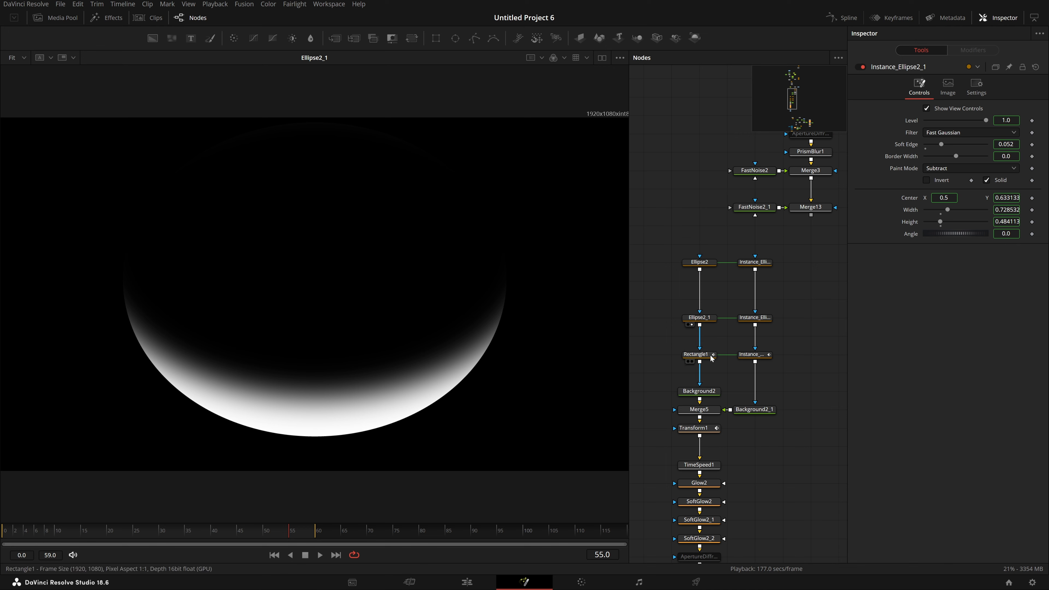
left_click_drag(657, 224, 695, 436)
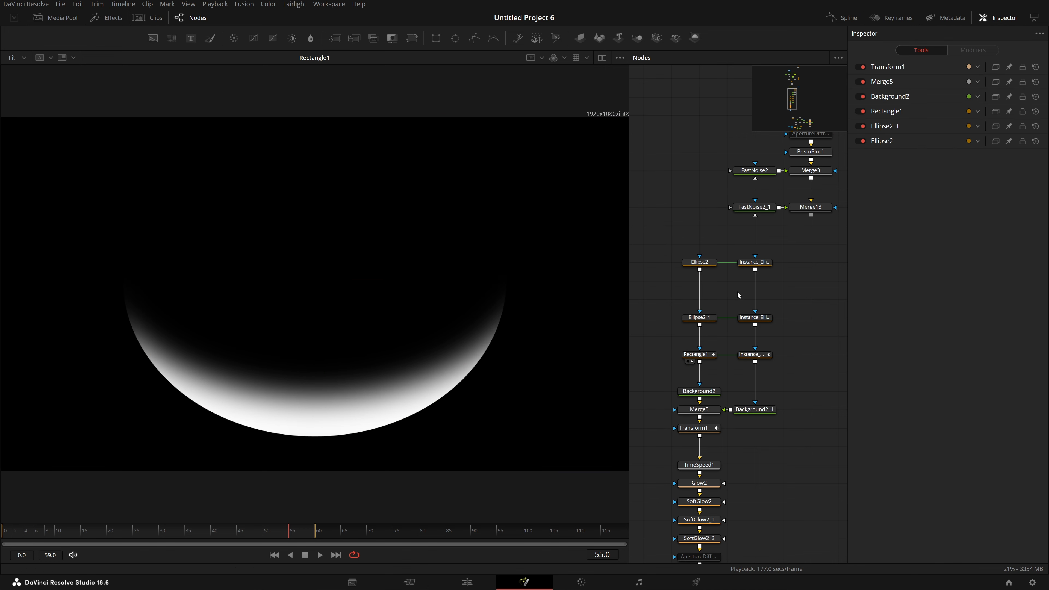
left_click(744, 269)
left_click_drag(754, 317, 454, 327)
left_click_drag(754, 355, 329, 352)
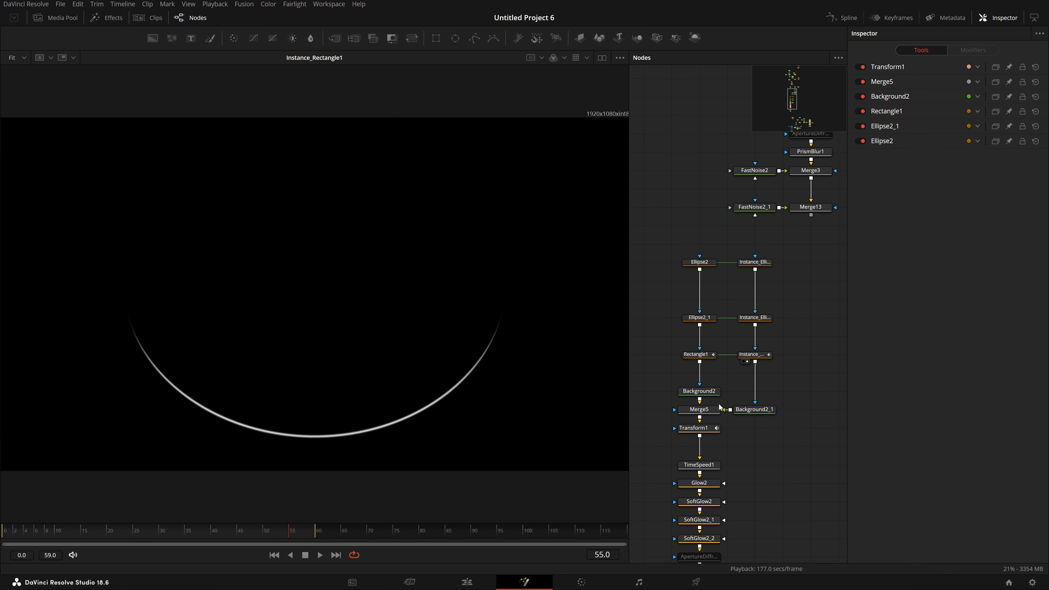
Step: Add a Merge node and place it beside the Rectangle1 instance
key("shift+space")
type("merge")
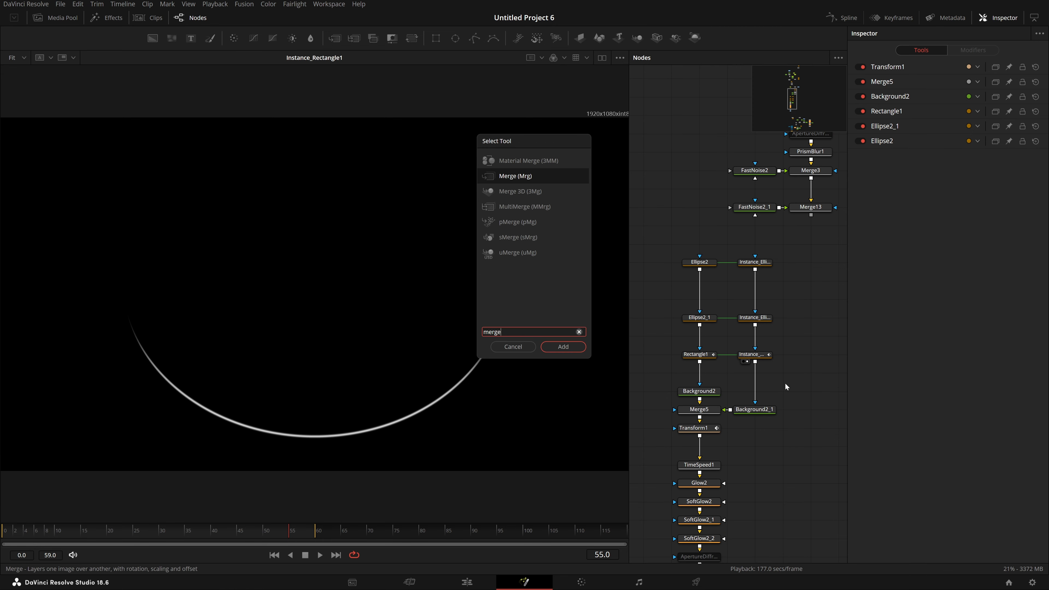
key("Return")
left_click_drag(784, 390, 813, 371)
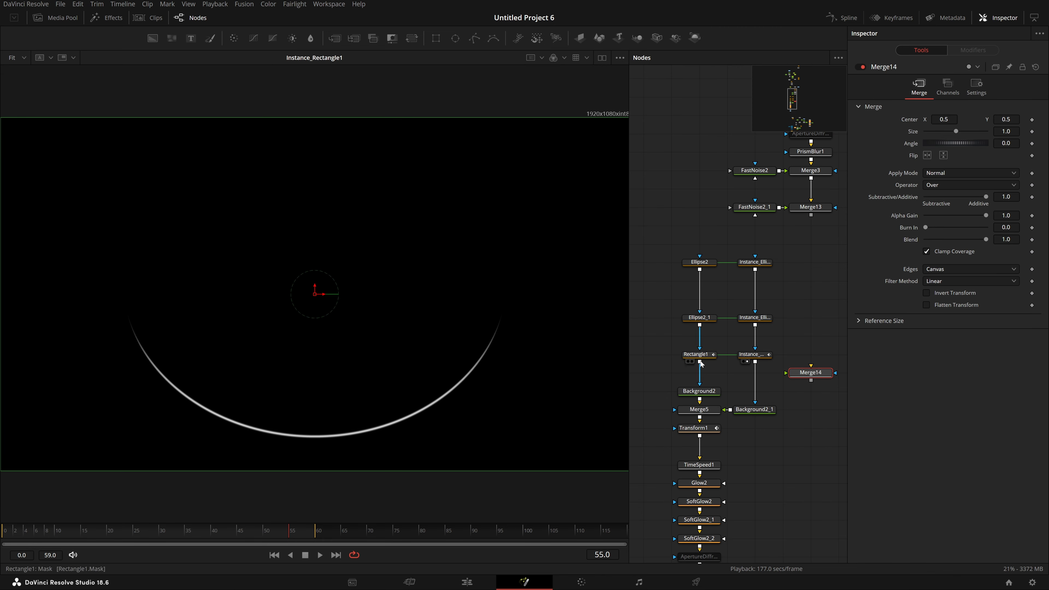
Step: Connect Rectangle1 as background and its instance as foreground of the new Merge, and inspect the combined crescent's edge in the viewer
left_click_drag(699, 362, 813, 366)
key("1")
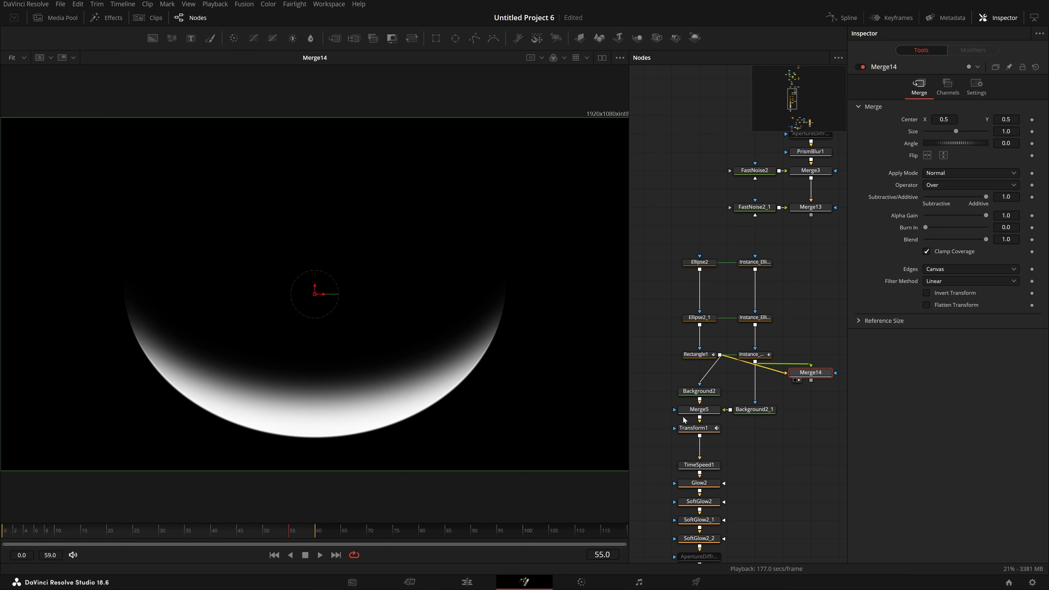
left_click(809, 425)
scroll(559, 354, "up", 5)
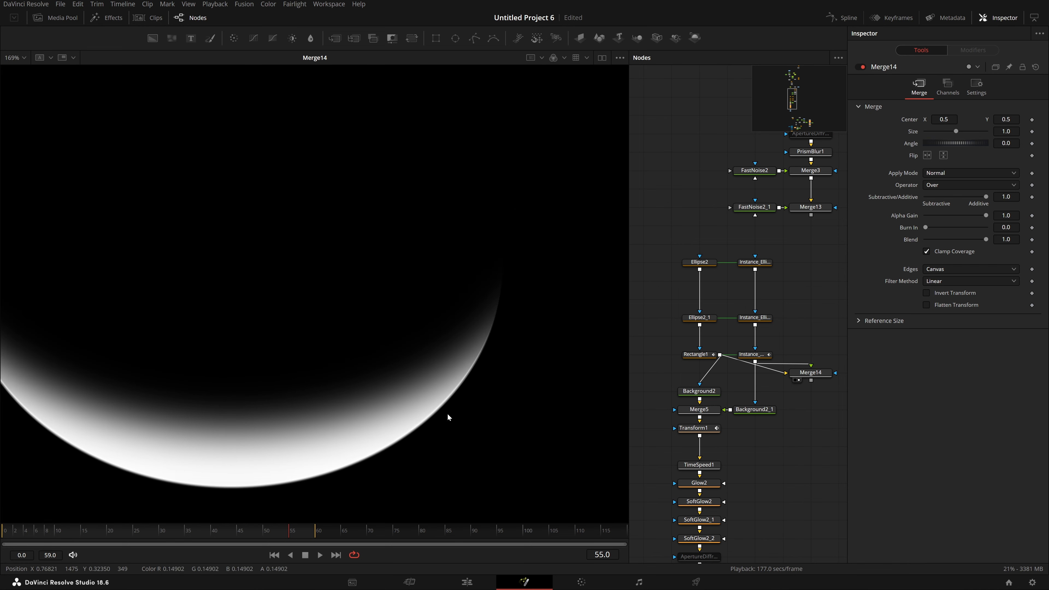
scroll(458, 377, "down", 2)
key("ctrl+f")
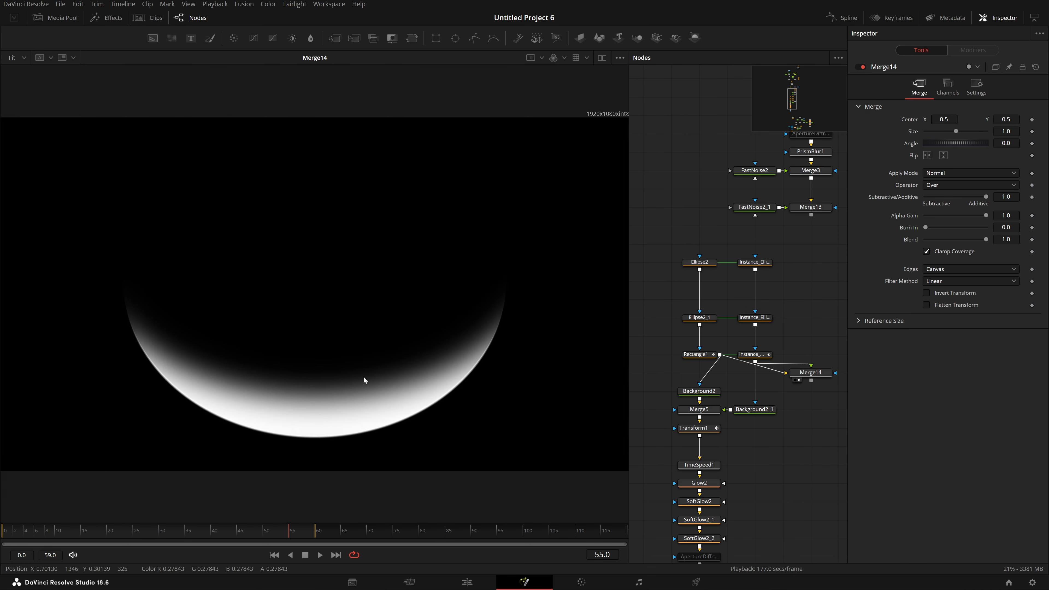
Step: Delete the Merge14 node beside the Rectangle1 instance and display Background2 in the viewer
left_click(810, 373)
key("Delete")
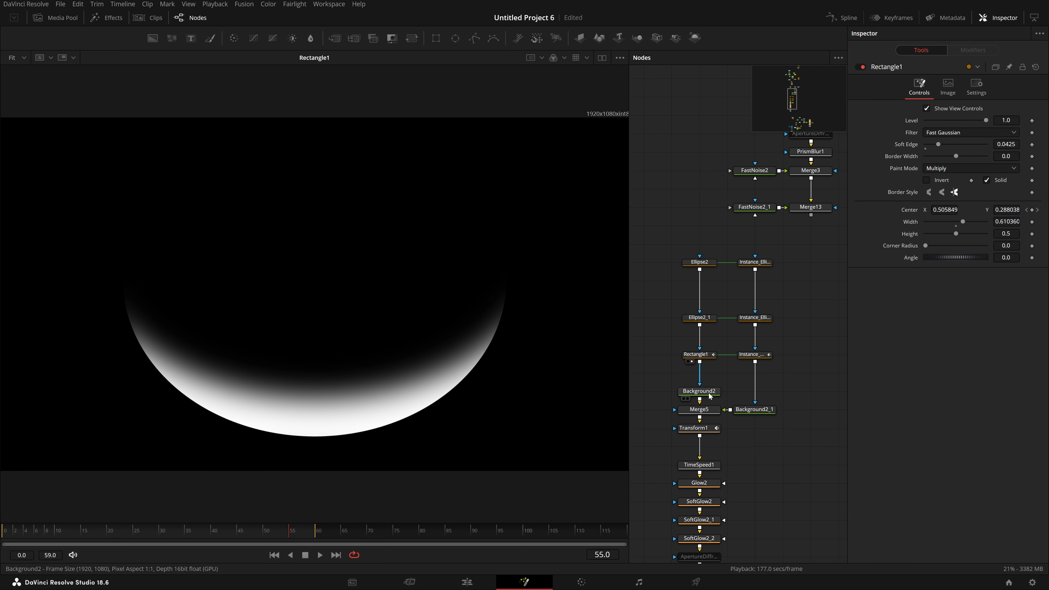
left_click_drag(708, 393, 489, 336)
left_click(731, 295)
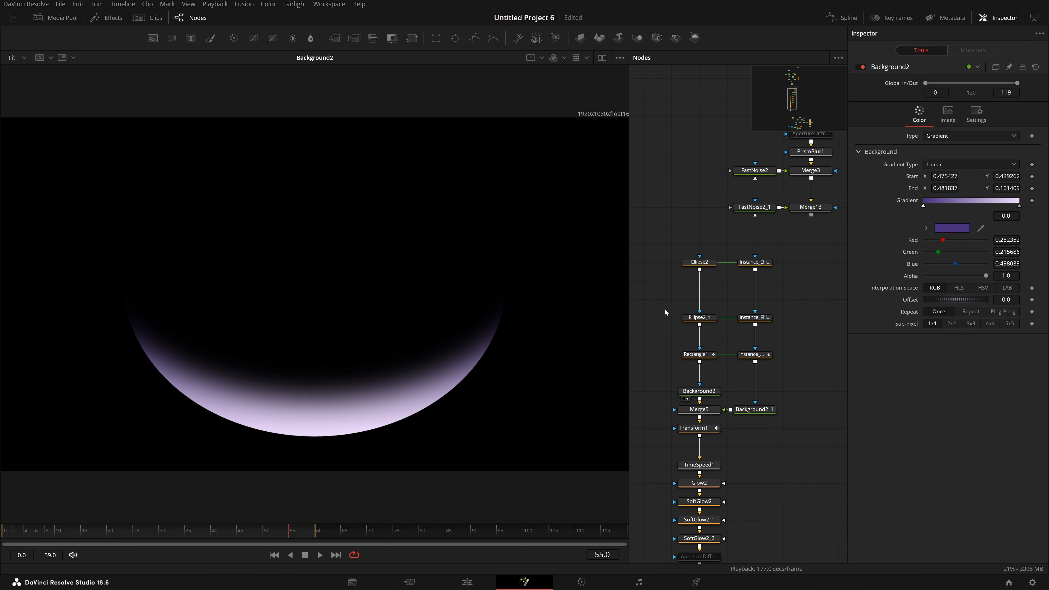
left_click(704, 395)
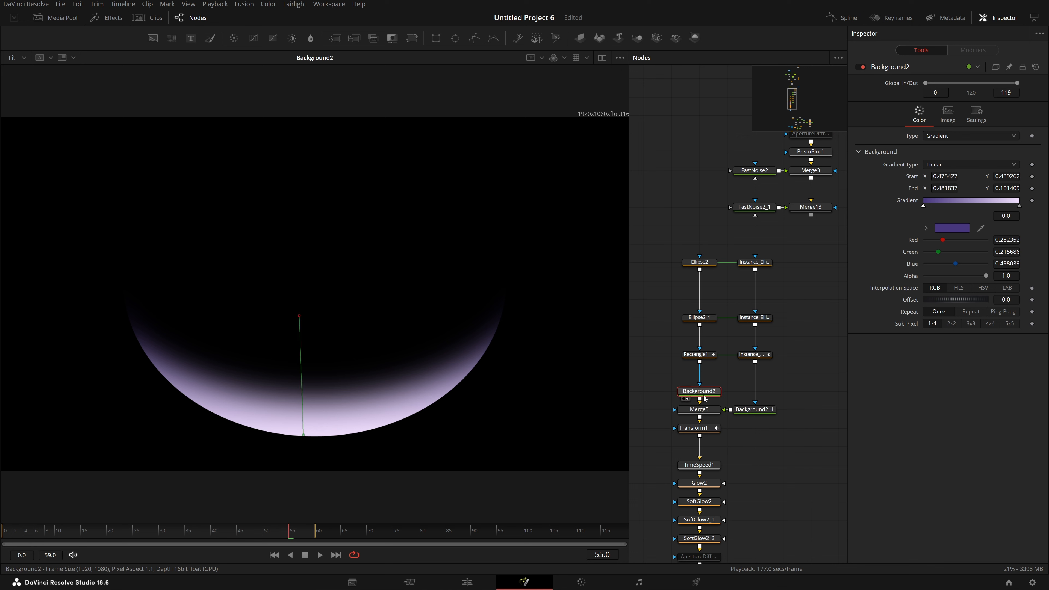
Step: Try a radial gradient with an offset of 0.154 on Background2, temporarily disconnecting the Rectangle1 mask to view the whole gradient
left_click(951, 161)
left_click(951, 161)
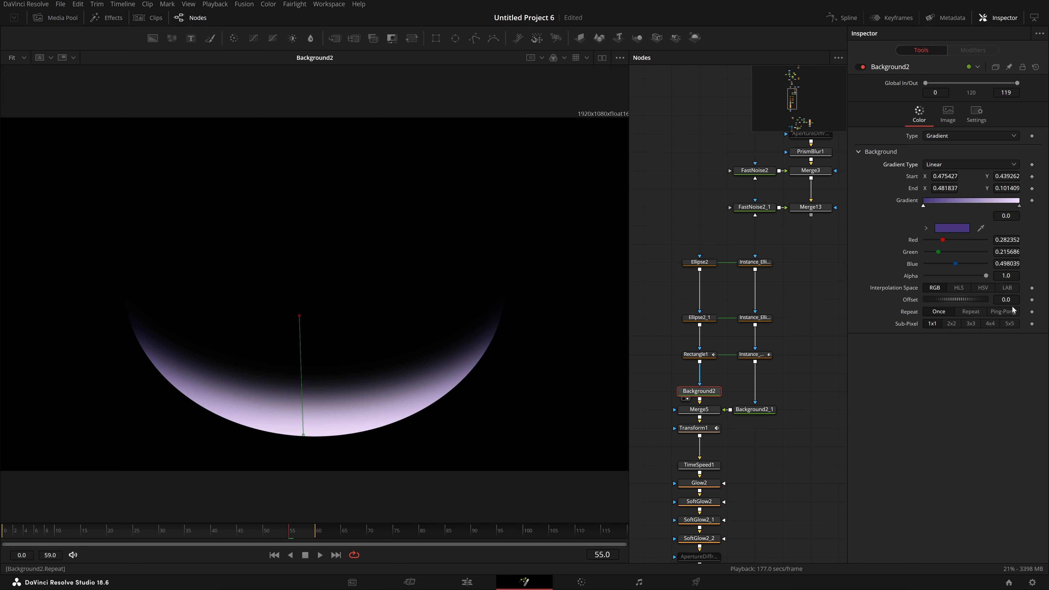
left_click_drag(1008, 300, 278, 219)
left_click(953, 164)
left_click(947, 220)
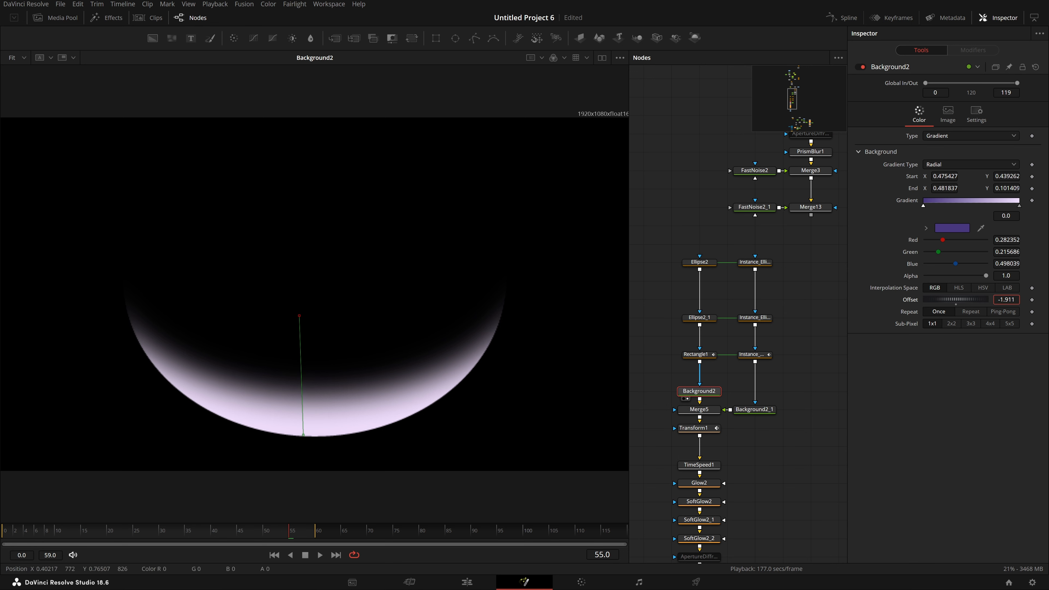
double_click(955, 304)
left_click_drag(955, 303, 966, 303)
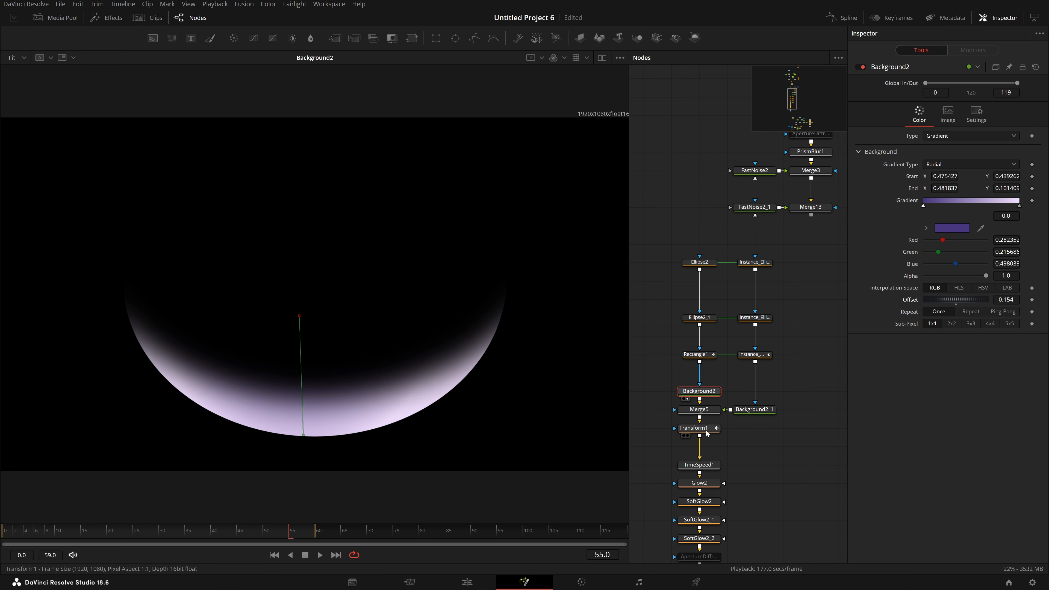
left_click_drag(700, 379, 718, 380)
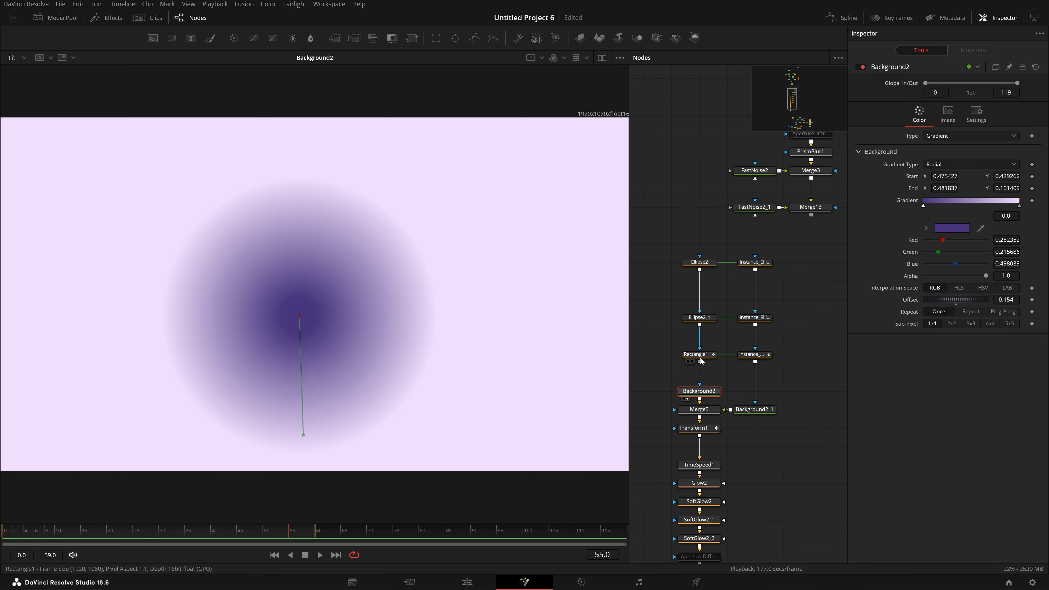
left_click_drag(700, 362, 699, 390)
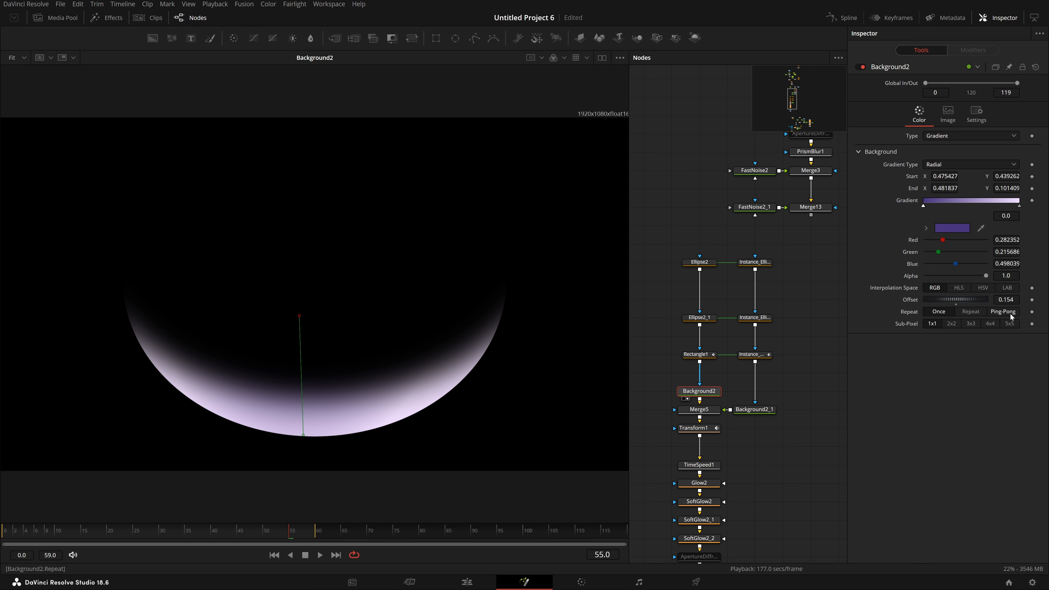
Step: Return Background2's gradient type to Linear and undo the gradient and offset experiments
mouse_move(1007, 300)
left_mouse_down()
mouse_move(1017, 300)
mouse_move(991, 299)
mouse_move(1004, 300)
left_mouse_up()
left_click(939, 165)
left_click(939, 178)
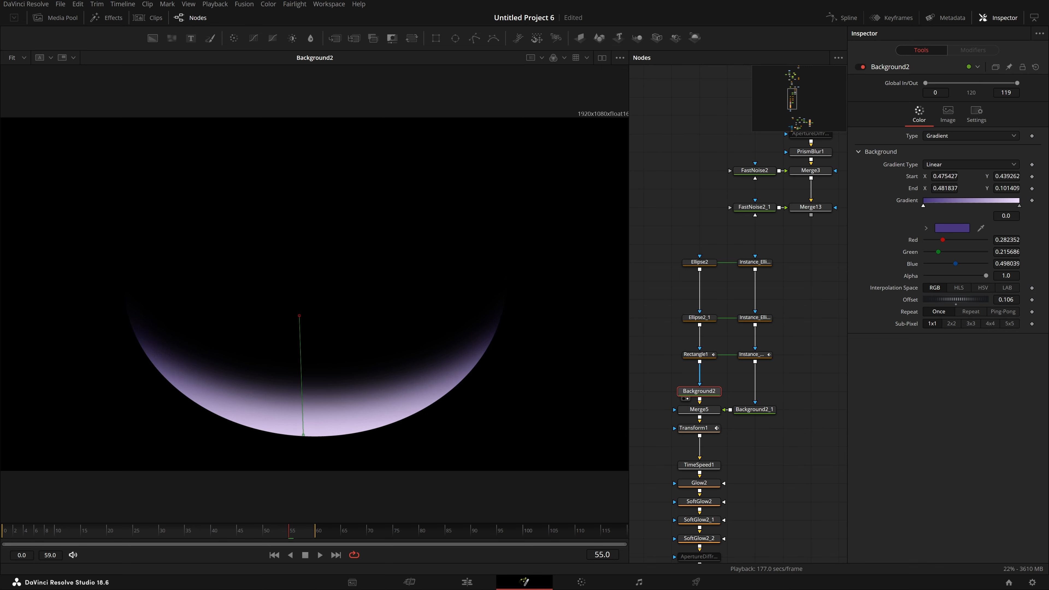
right_click(912, 300)
left_click(823, 356)
key("ctrl+z")
key("ctrl+z")
key("ctrl+z")
key("ctrl+z")
key("ctrl+z")
key("ctrl+z")
key("ctrl+z")
key("ctrl+z")
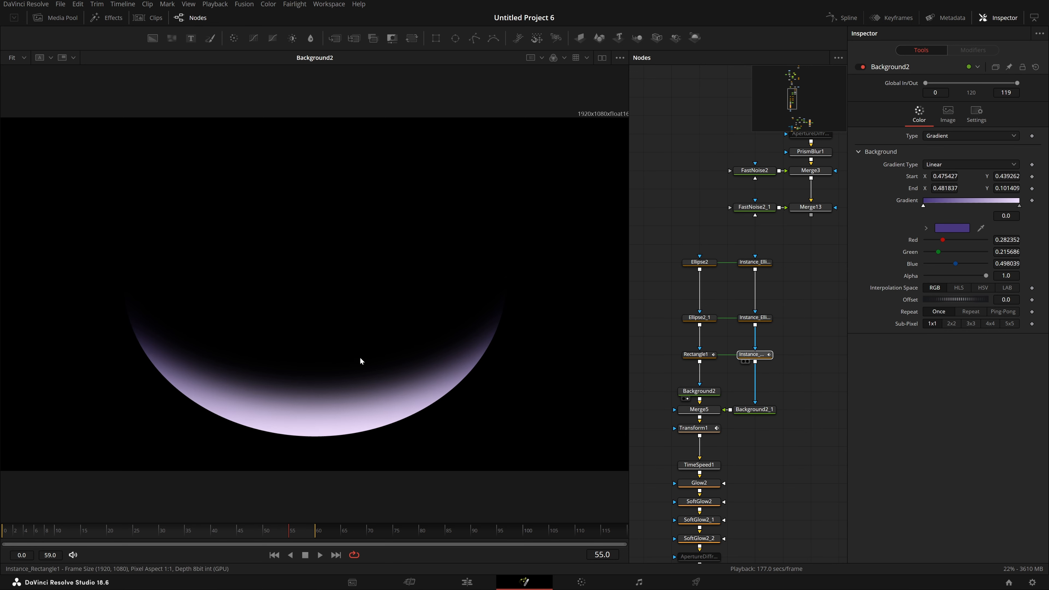
Step: Compare Background2_1 with Background2 in the viewer, and display their combination in Merge5
left_click(757, 410)
key("2")
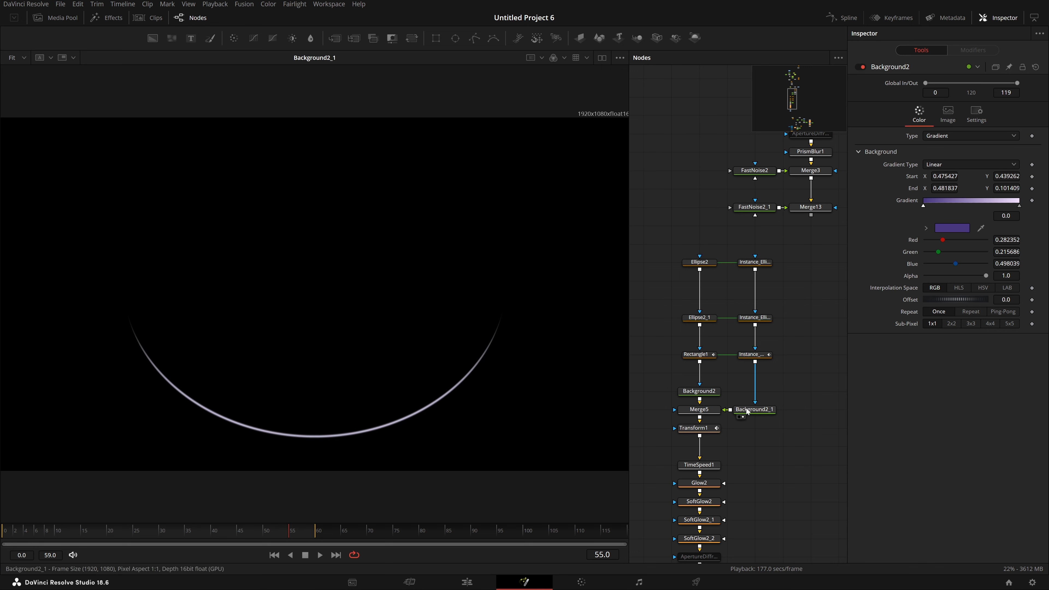
left_click(756, 408)
left_click(699, 391)
key("2")
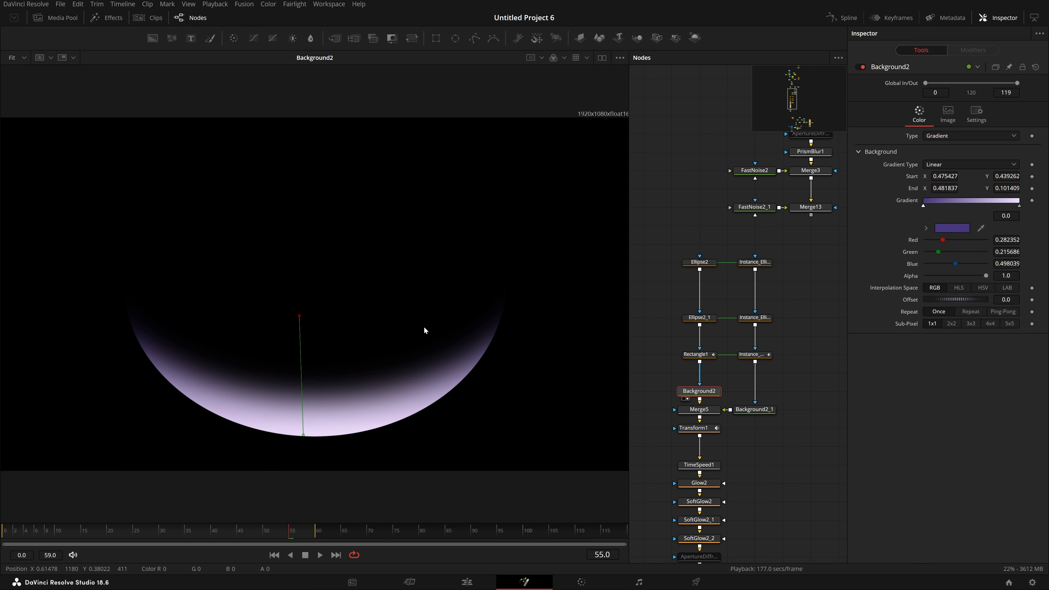
left_click(751, 412)
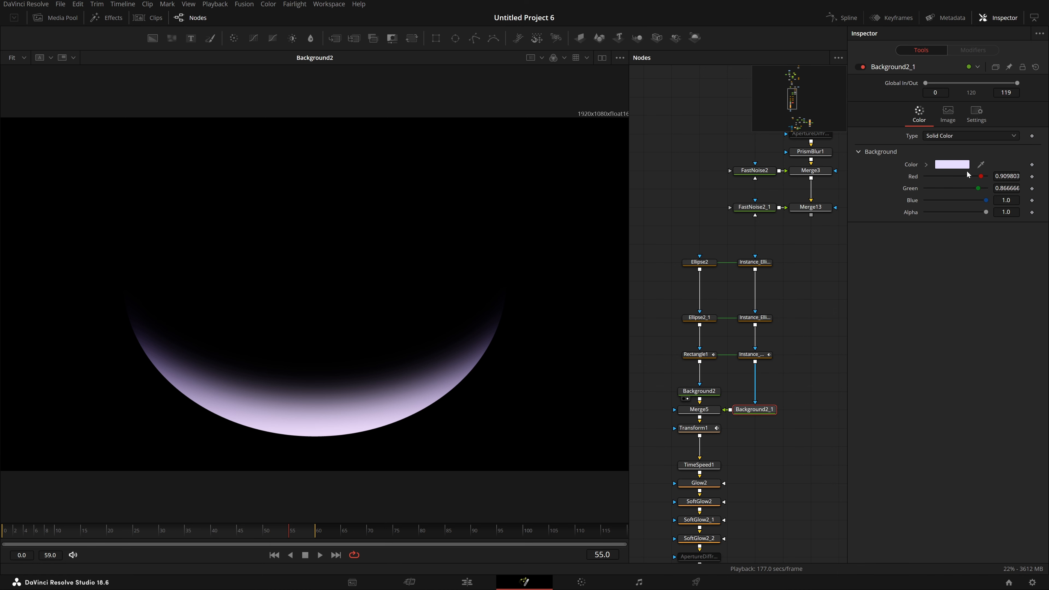
left_click(687, 417)
scroll(692, 418, "down", 3)
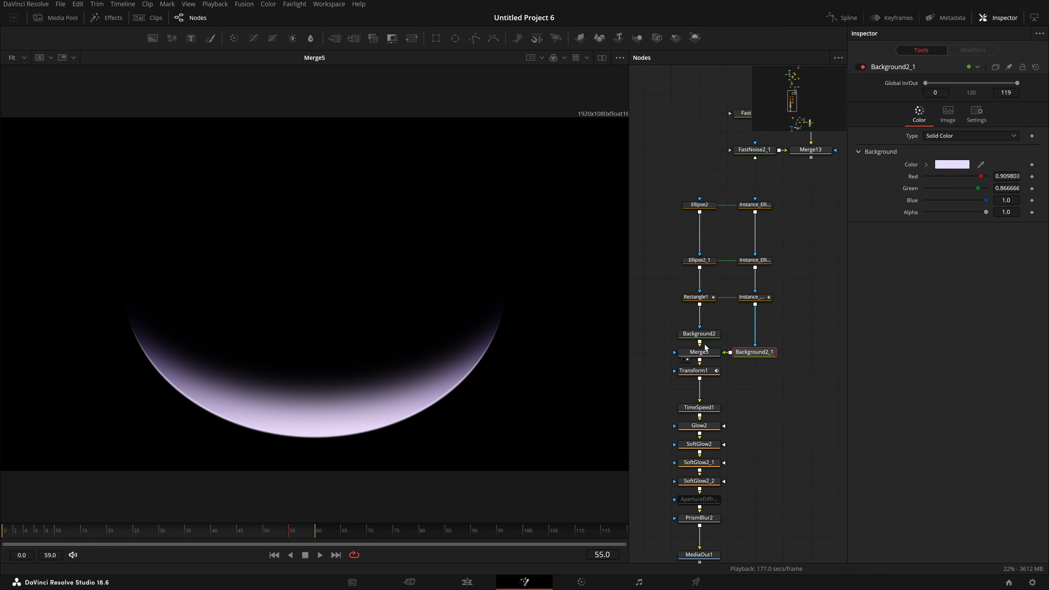
Step: Select Rectangle1 and scrub between frames 0 and 60 to examine its animated Center in the Merge5 view
left_click_drag(175, 535, 299, 546)
left_click_drag(672, 198, 718, 277)
left_click(716, 297)
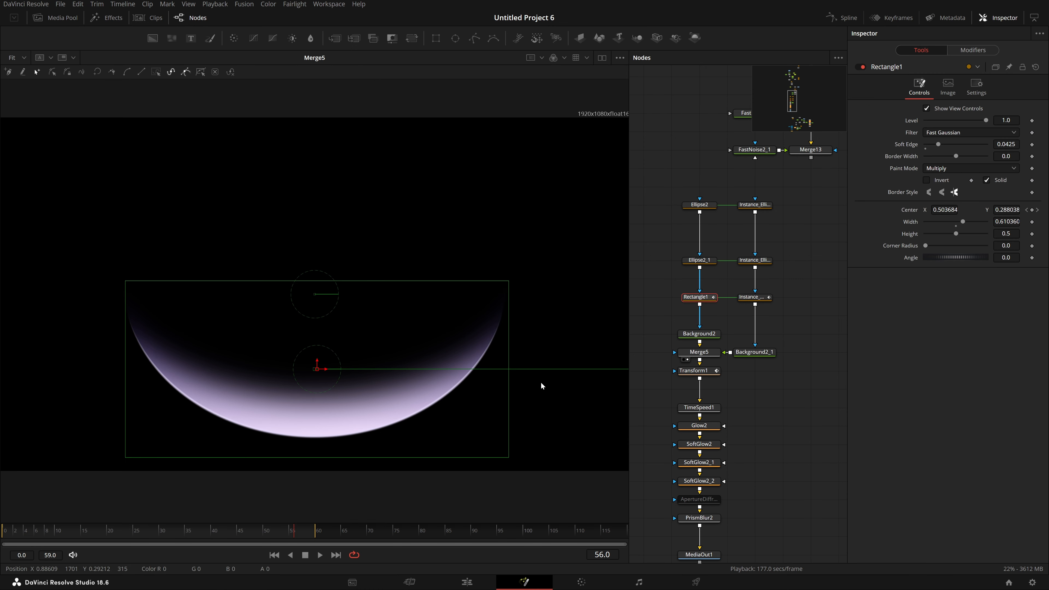
left_click_drag(276, 537, 1, 535)
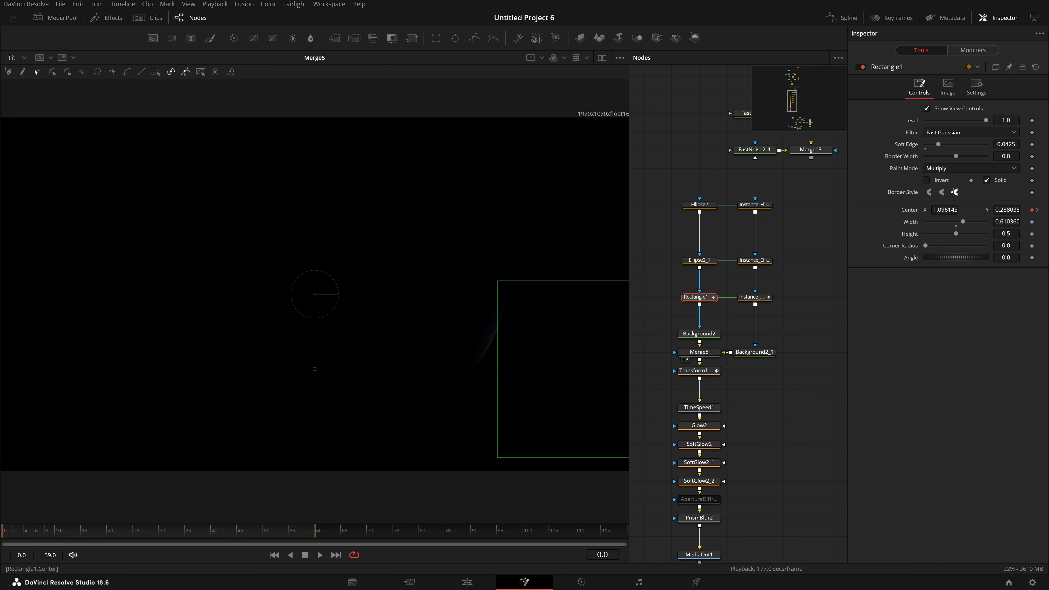
left_click_drag(12, 534, 317, 561)
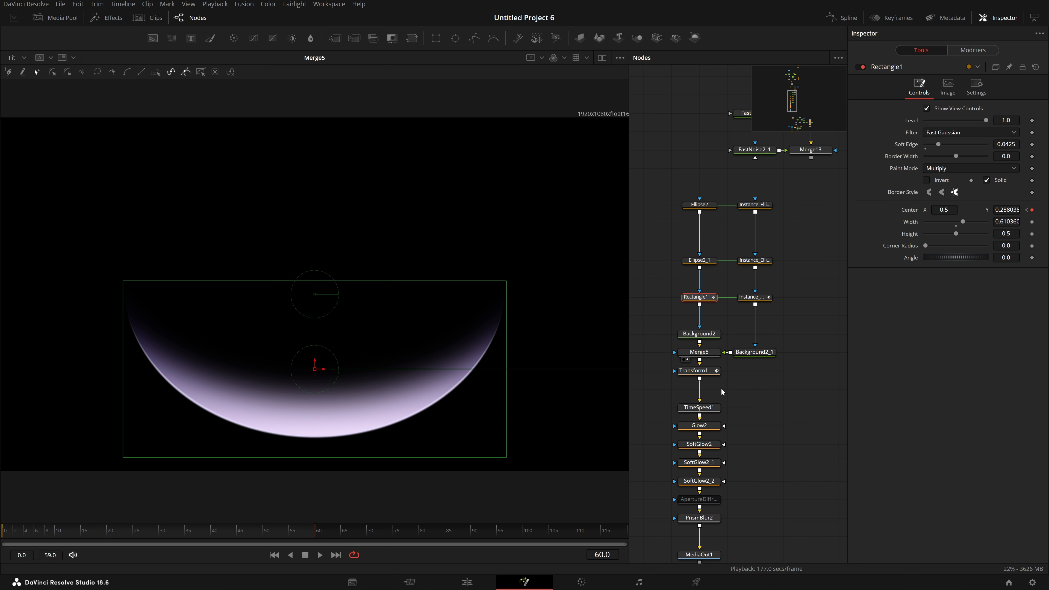
Step: Display Transform1 in the viewer and scrub from frame 0 to 42 to examine its vertical Center animation
left_click(698, 370)
key("1")
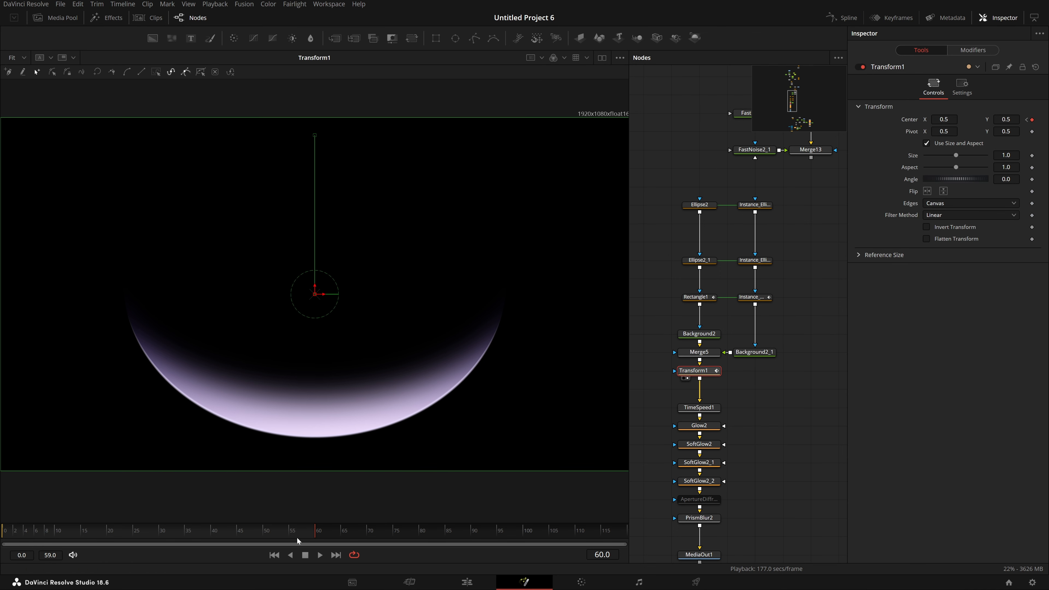
left_click(1, 530)
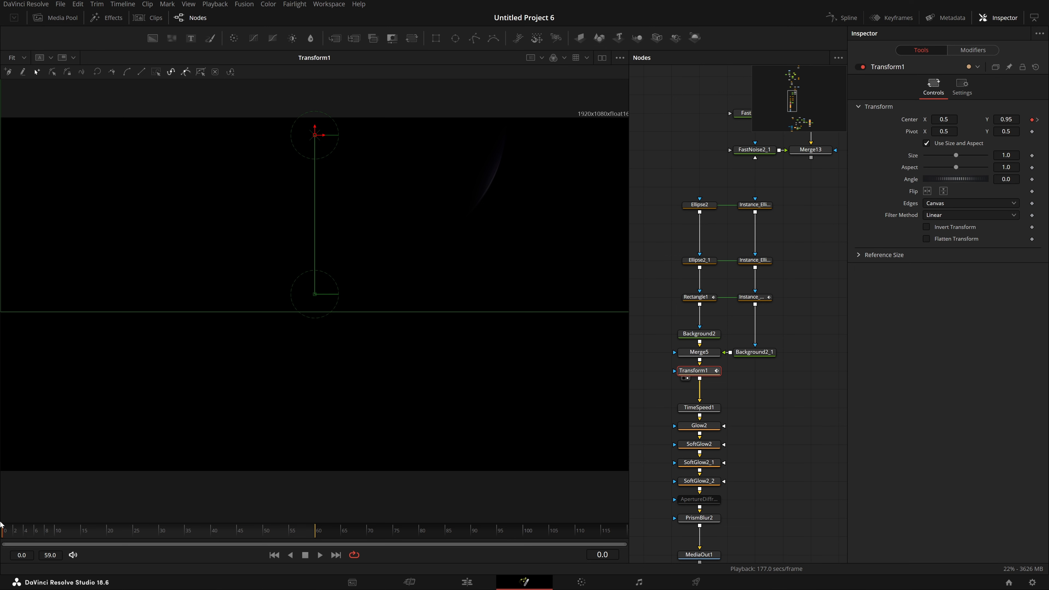
mouse_move(11, 532)
left_mouse_down()
mouse_move(31, 534)
mouse_move(2, 533)
left_mouse_up()
left_click(93, 534)
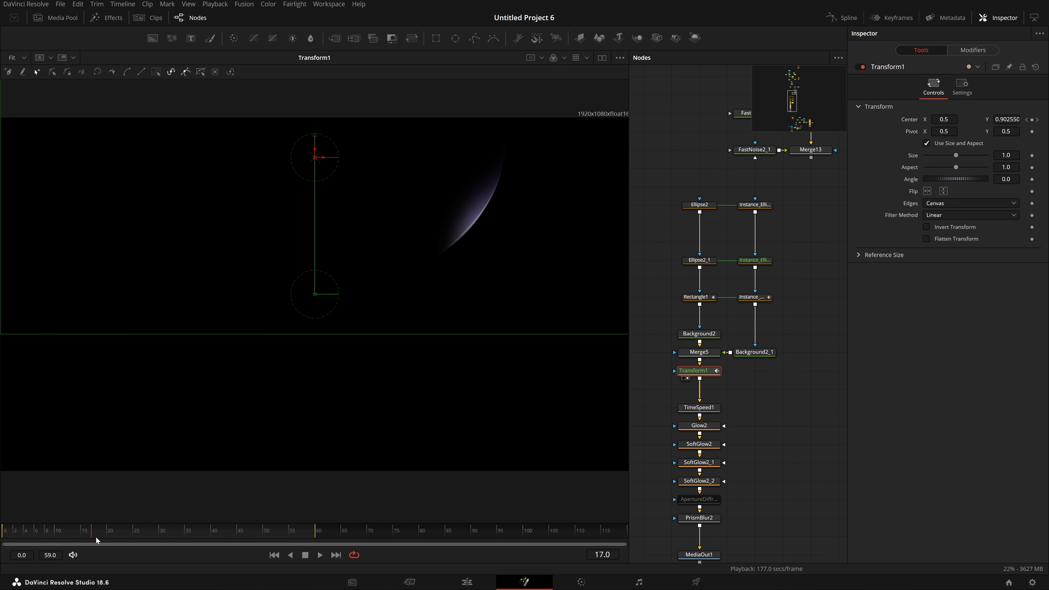
left_click_drag(96, 539, 221, 534)
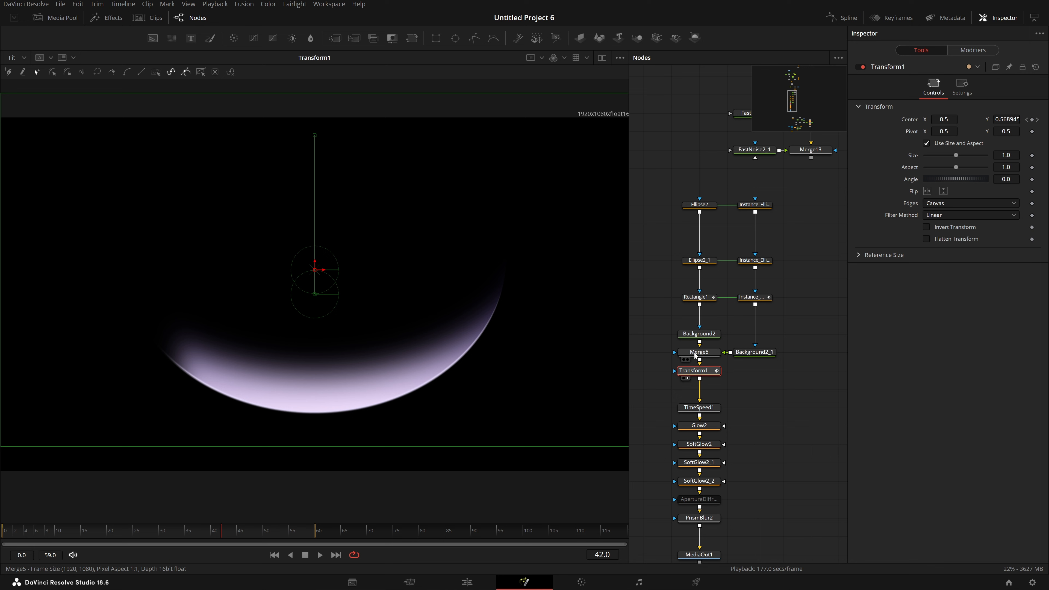
Step: Select Rectangle1 together with Transform1 and open the Spline editor showing only the selected tools
left_click(706, 299, "ctrl")
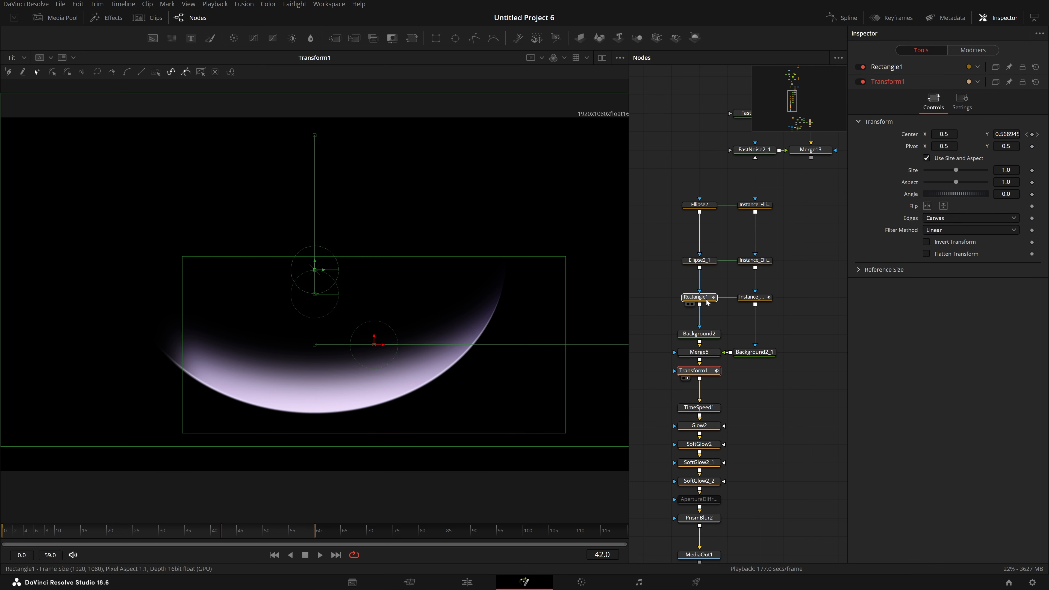
left_click(845, 19)
left_click(838, 368)
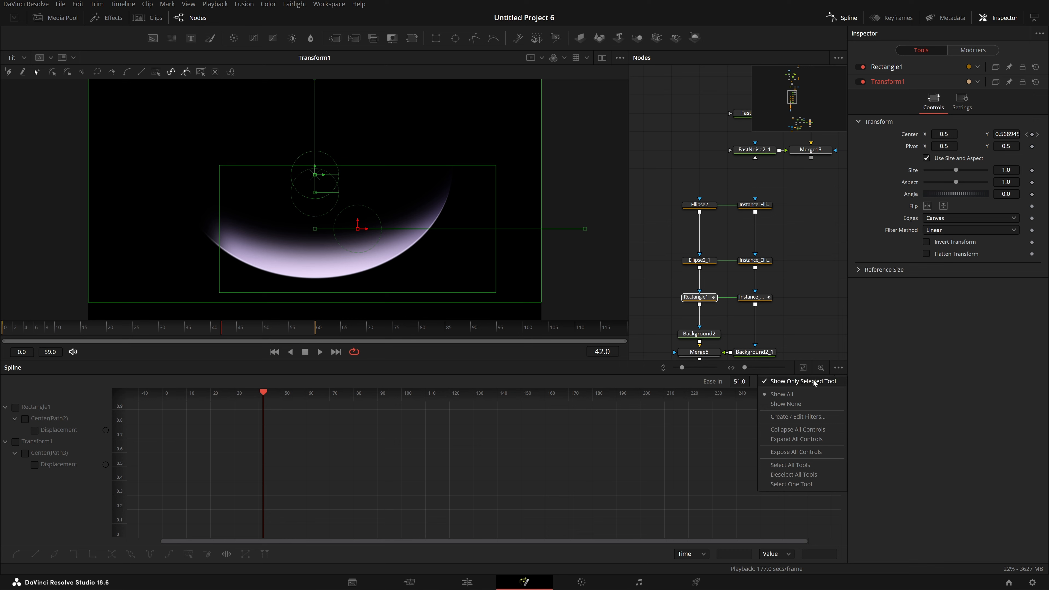
left_click(827, 382)
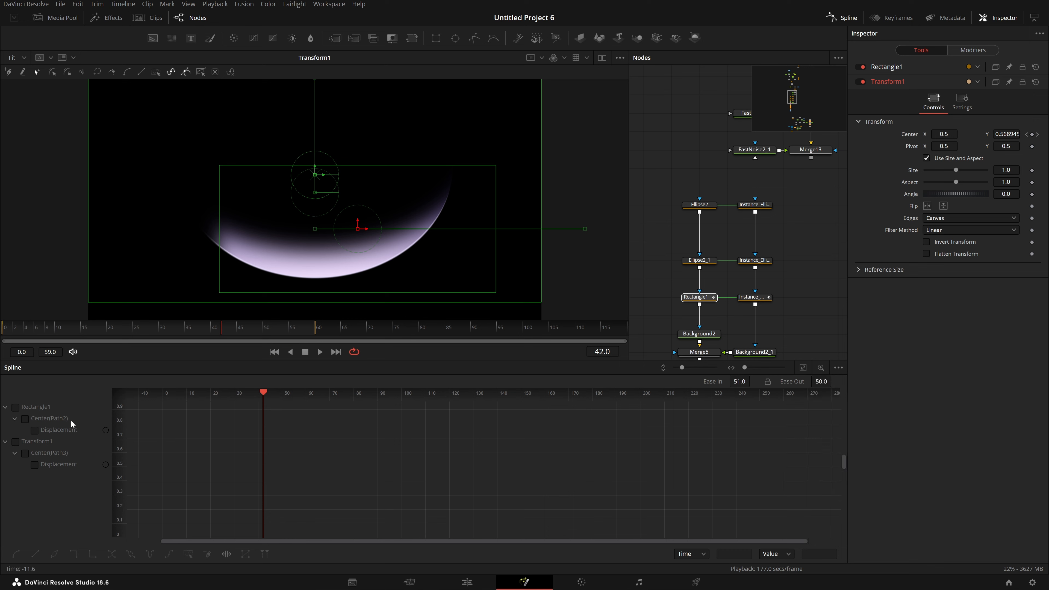
Step: Display the displacement curves of Rectangle1 and Transform1, select their keyframes, and scrub to frame 52 to examine the easing
left_click(22, 408)
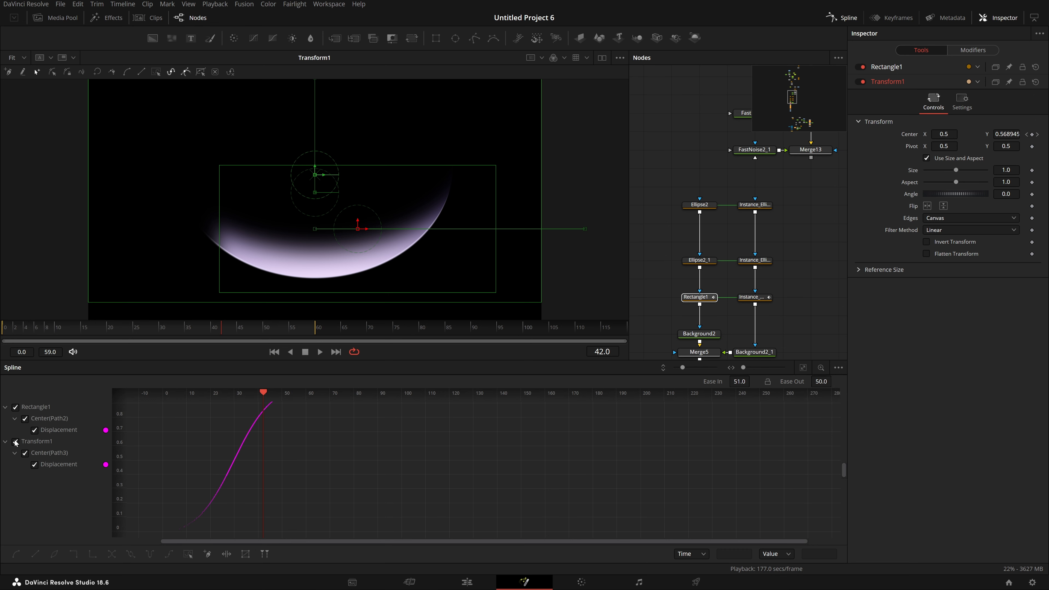
left_click(804, 368)
scroll(709, 439, "down", 2)
left_click_drag(790, 404, 229, 559)
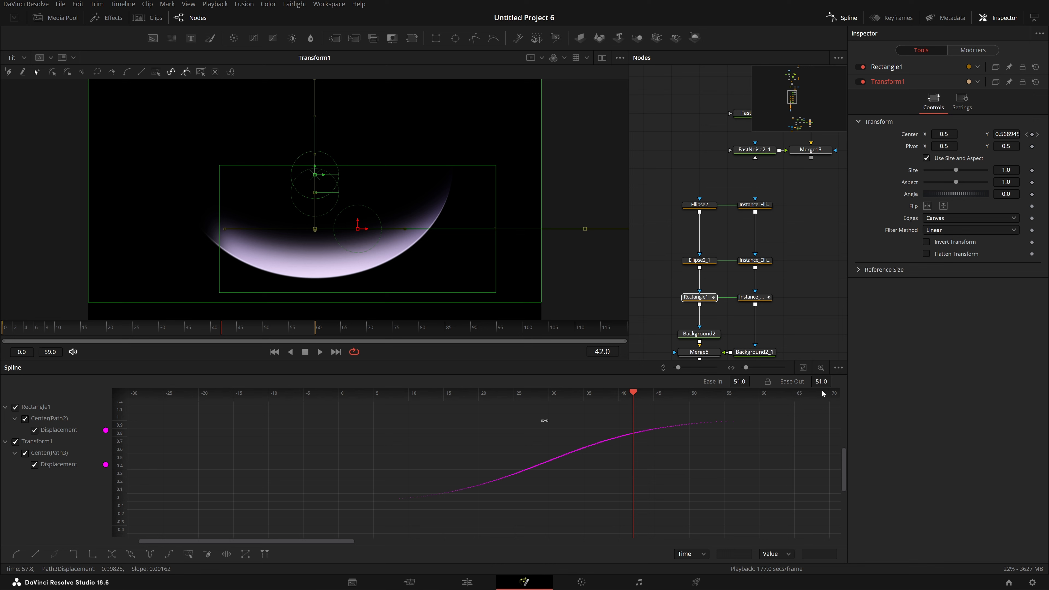
left_click_drag(221, 328, 305, 331)
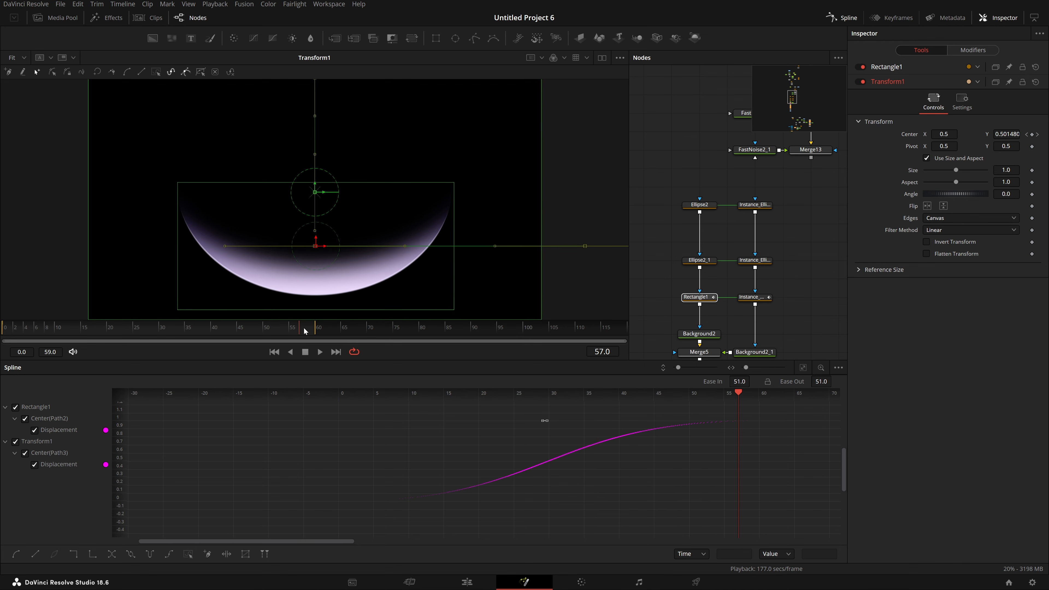
left_click_drag(304, 331, 274, 337)
Step: Examine the displacement curves of Rectangle1 and Transform1 separately with their keyframes selected, and close the Spline editor
left_click(15, 442)
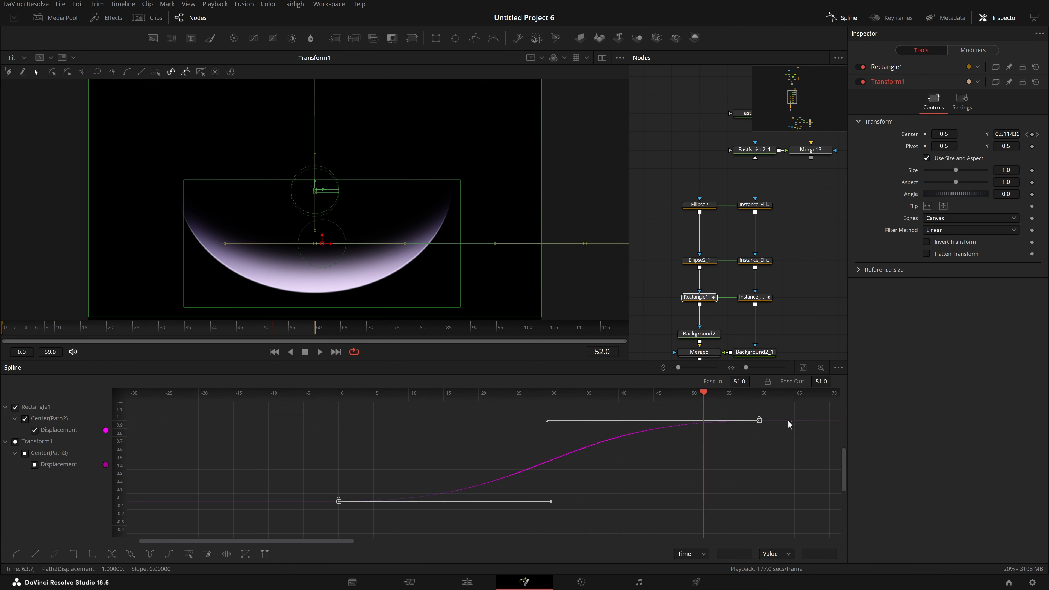
left_click_drag(782, 409, 330, 501)
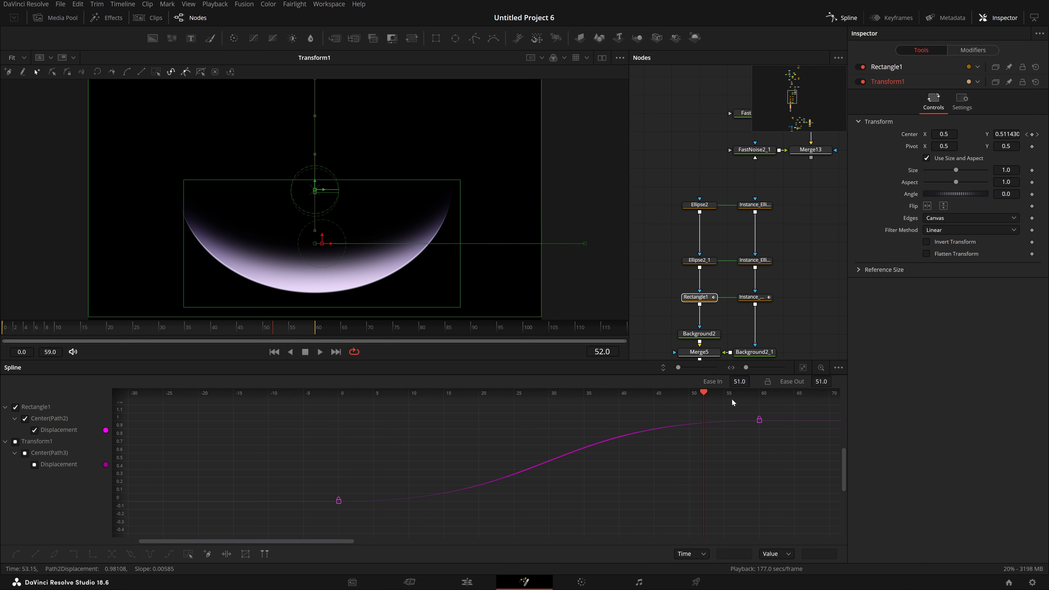
left_click(15, 442)
key("ctrl+a")
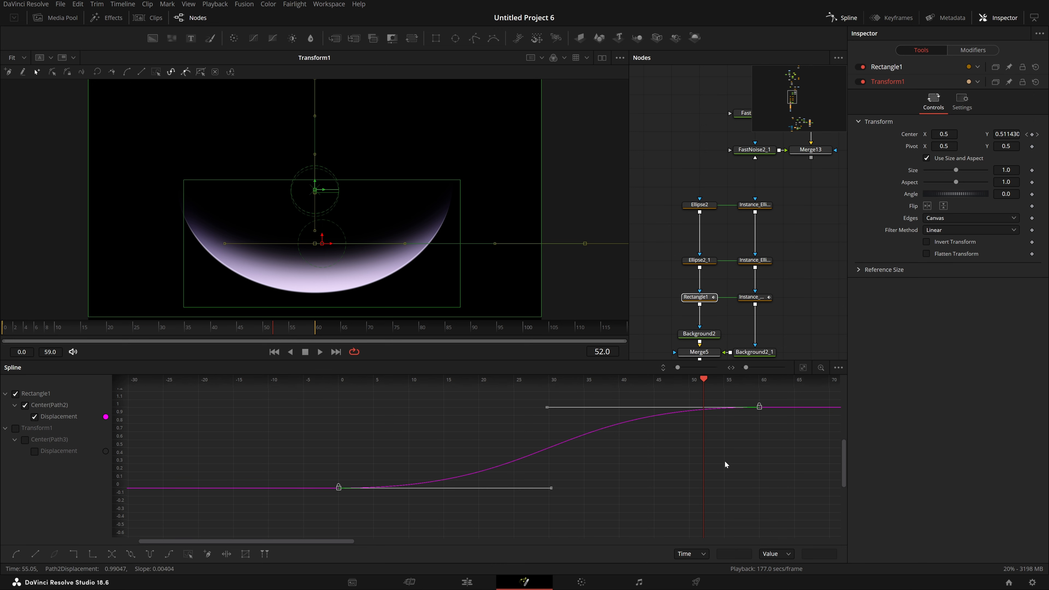
left_click(16, 442)
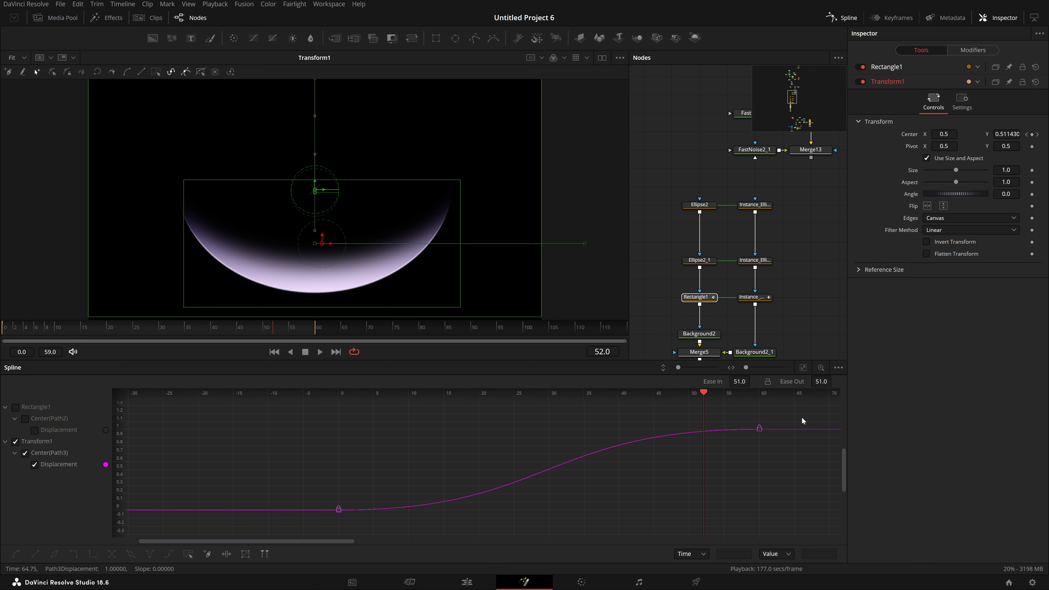
left_click_drag(801, 420, 191, 521)
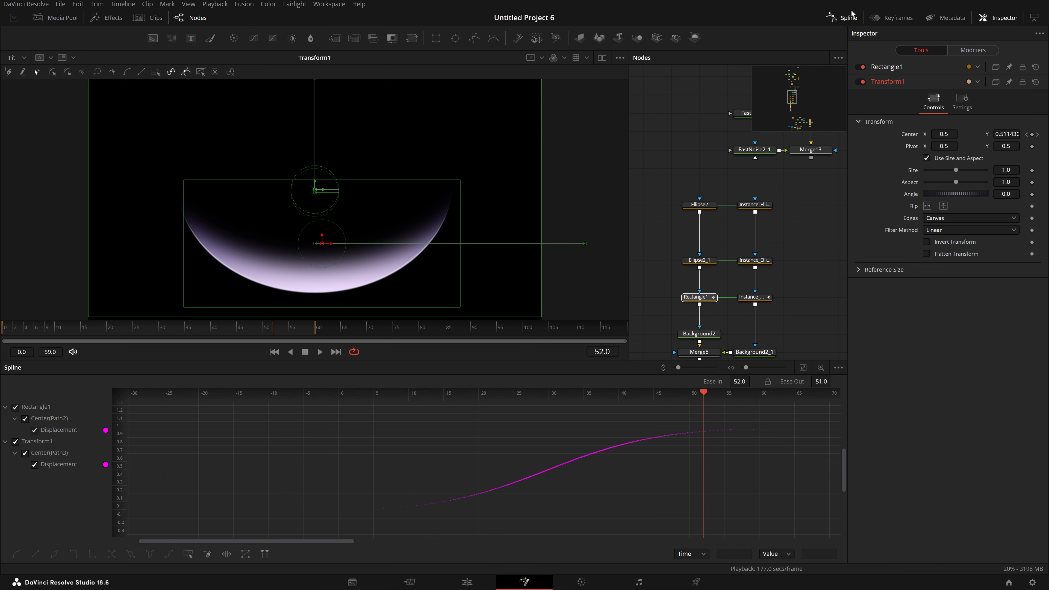
left_click(842, 19)
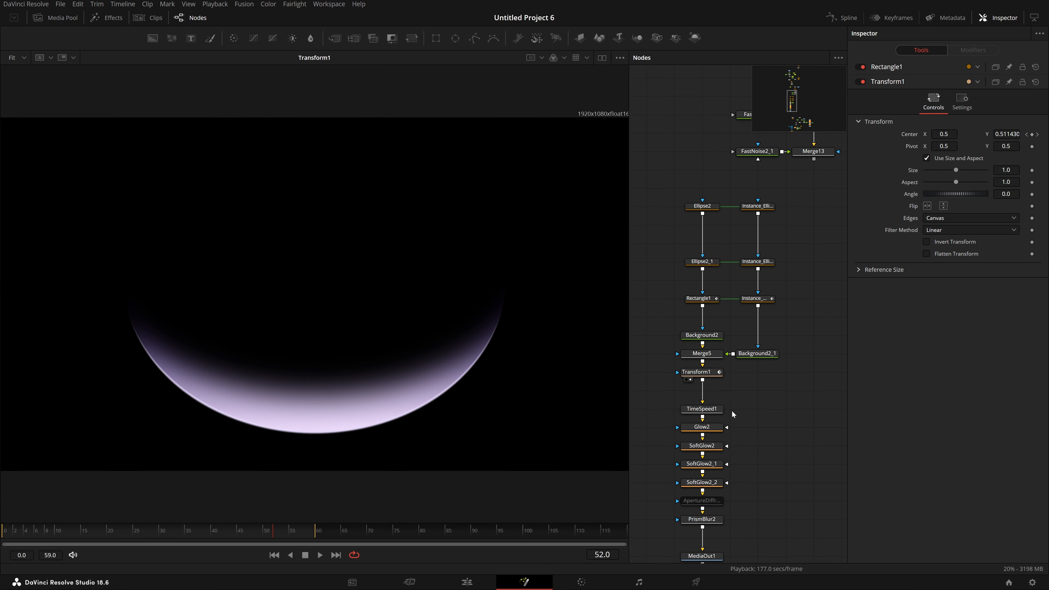
Step: Display TimeSpeed1 in the viewer and set its Speed to 0.5
left_click(700, 407)
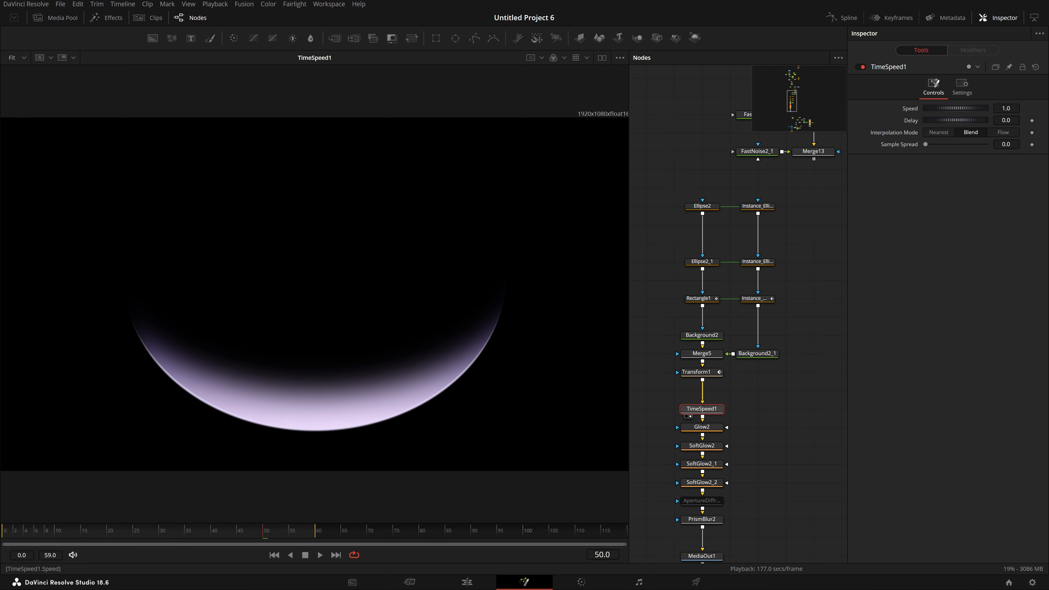
double_click(1006, 108)
type(".5")
key("Tab")
left_click(823, 327)
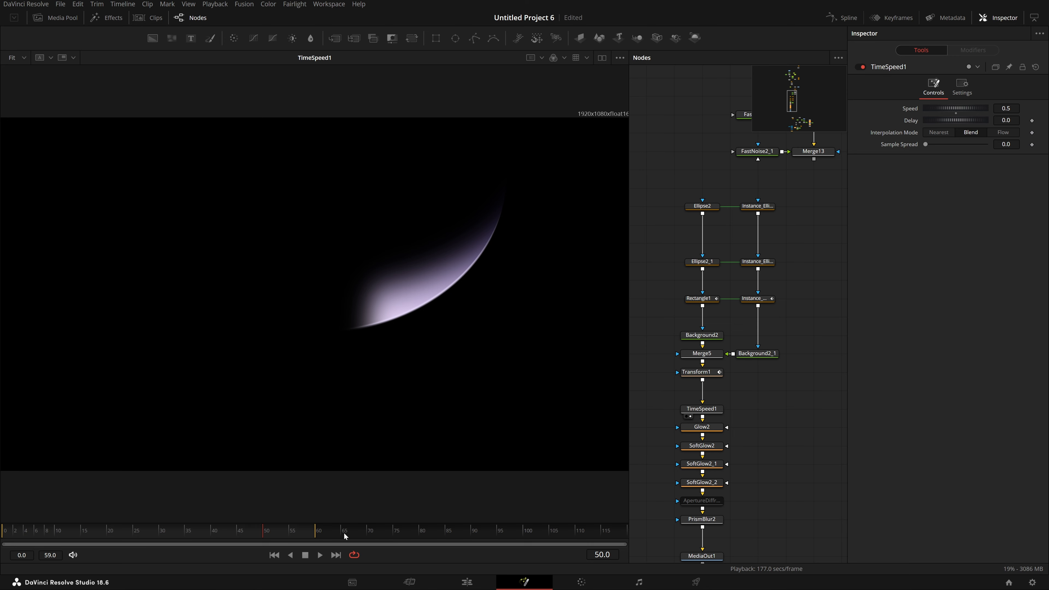
Step: Extend the render range to frame 119 and go to its last frame
left_click_drag(568, 541, 626, 541)
left_click_drag(513, 538, 627, 537)
Step: Display Glow2, SoftGlow2, SoftGlow2_1 and SoftGlow2_2 one after another to examine their settings and cumulative glow
left_click(702, 427)
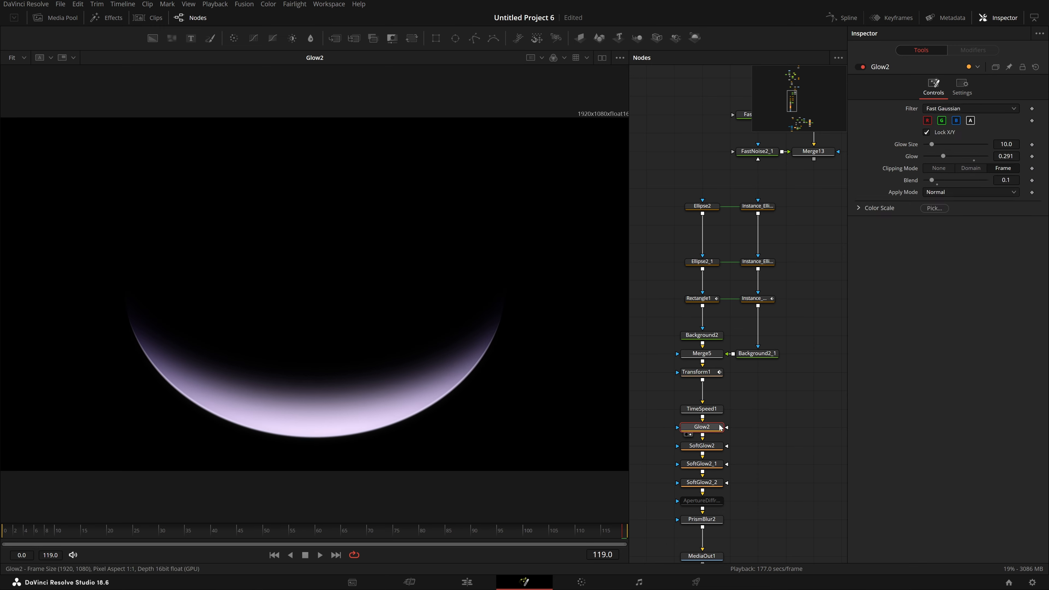
scroll(772, 425, "down", 2)
left_click(711, 361)
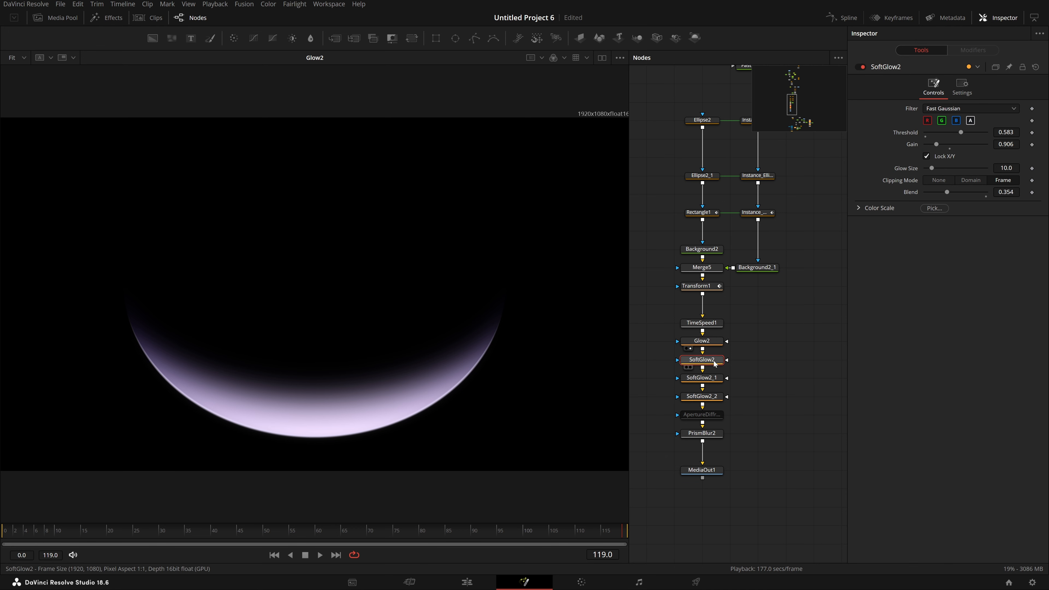
key("2")
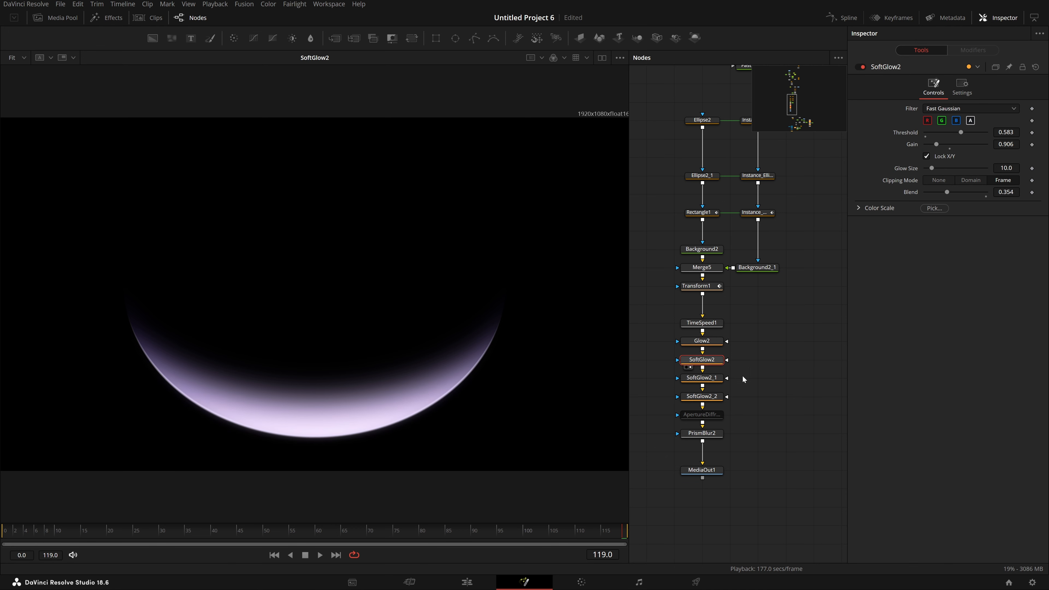
left_click(702, 378)
key("2")
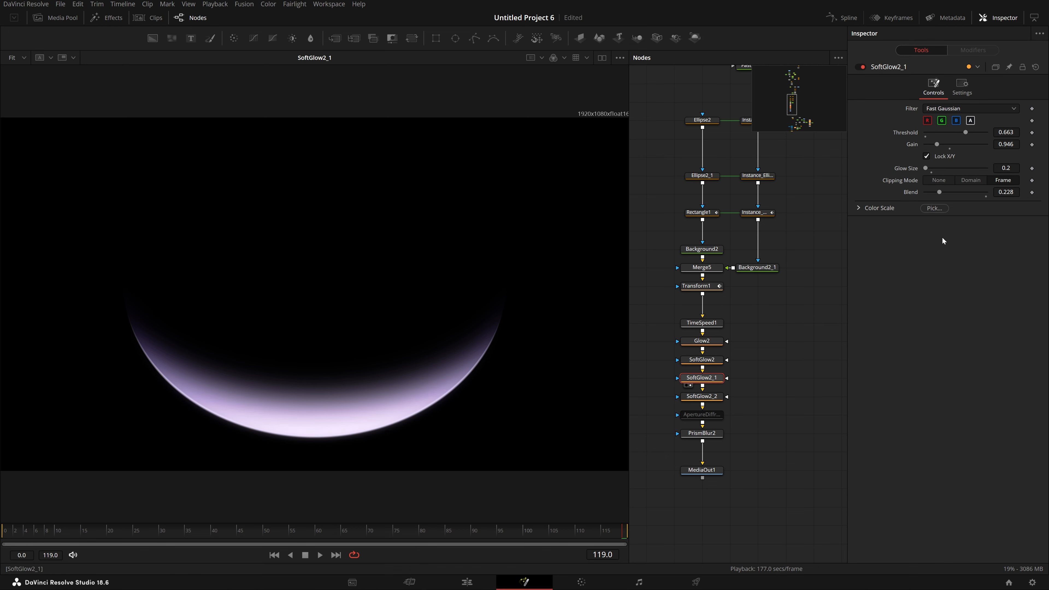
left_click(704, 397)
key("2")
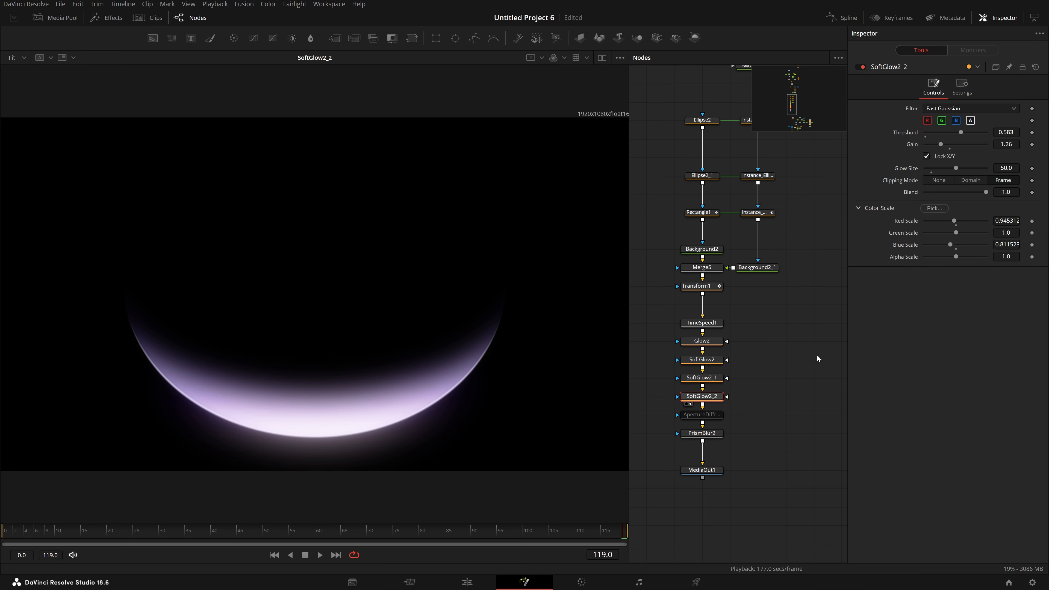
Step: Disable SoftGlow2_2, enable ApertureDiffraction2 in its place and display it in the viewer
left_click(861, 67)
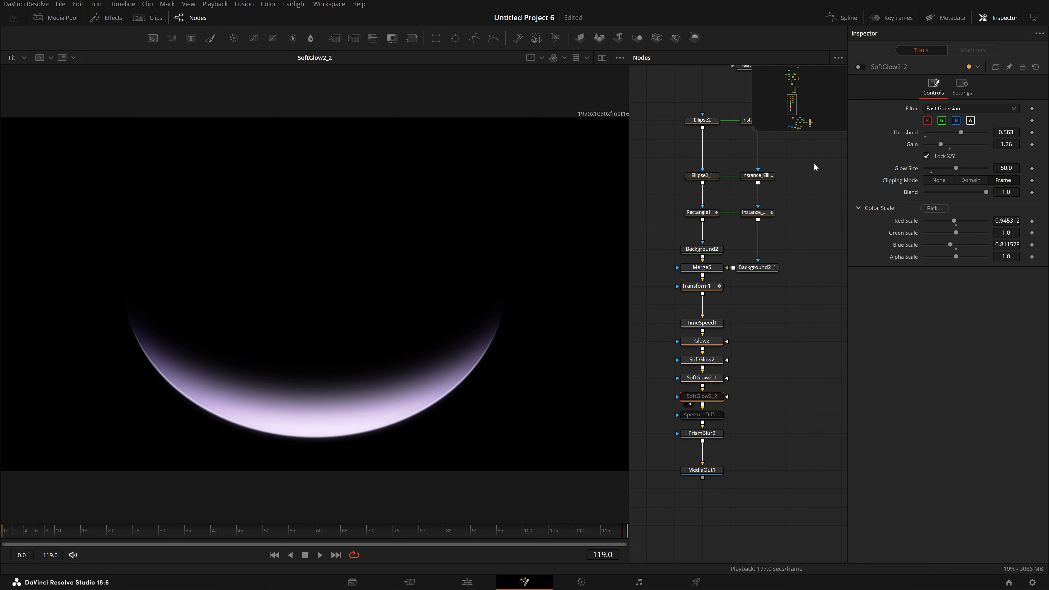
left_click(703, 415)
left_click(861, 67)
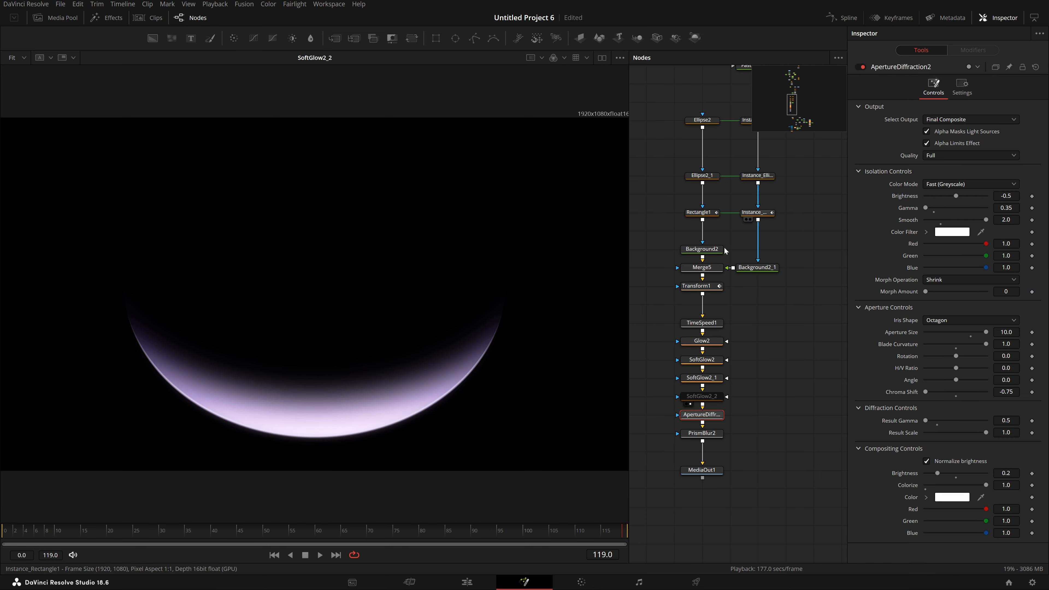
key("1")
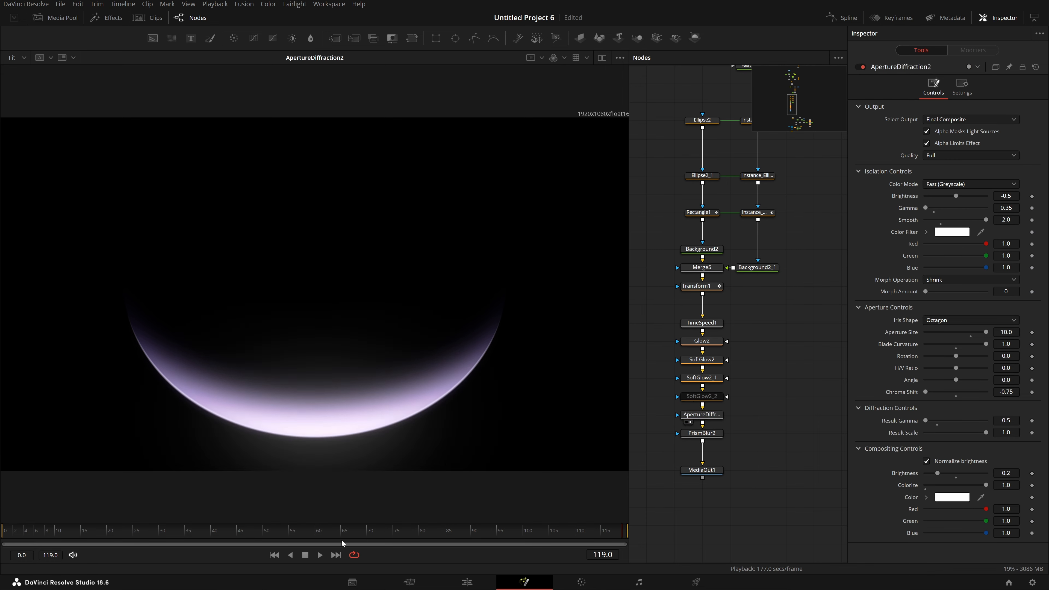
Step: Turn off Auto Proxy and scrub to frame 51 to examine the diffraction glow
left_click_drag(341, 537, 275, 557)
right_click(407, 560)
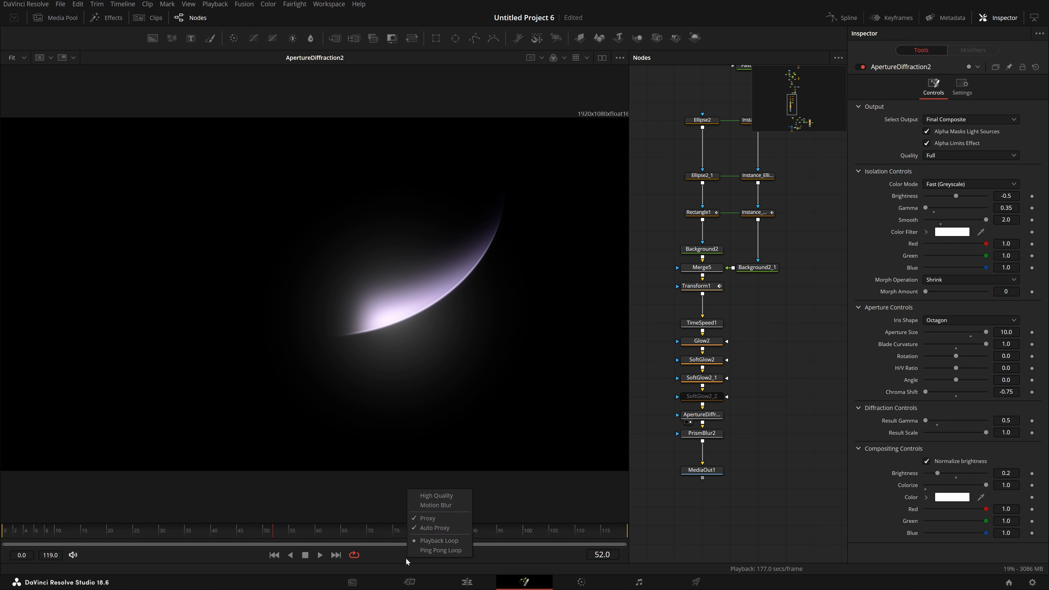
left_click(440, 529)
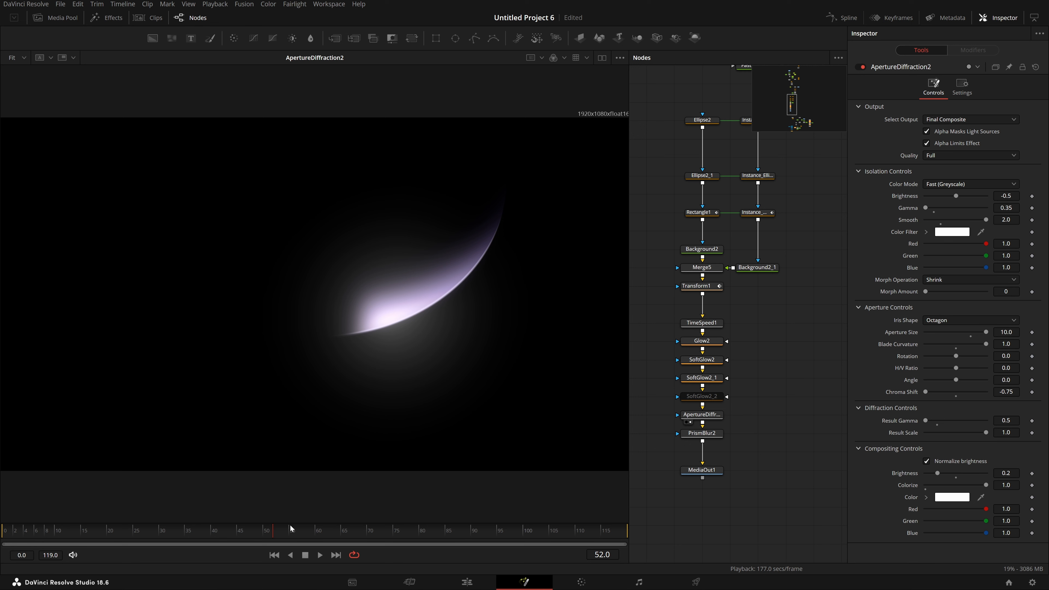
left_click(252, 531)
left_click_drag(251, 531, 268, 531)
Step: Set TimeSpeed1's Speed to 1.0, shorten the render range to end at frame 59, and scrub to frame 34
left_click(701, 322)
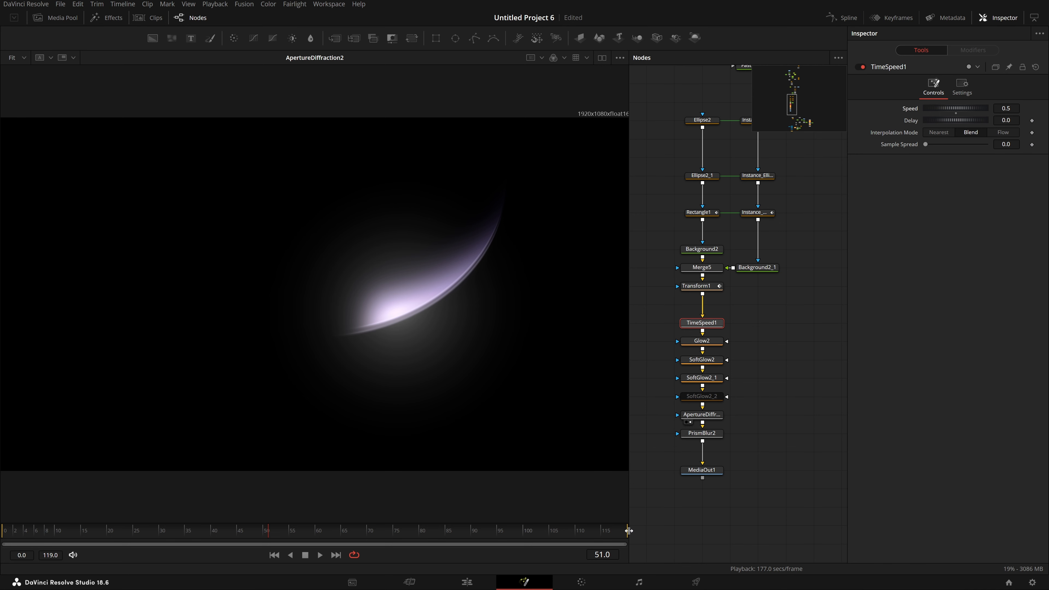
left_click_drag(626, 536, 315, 549)
mouse_move(134, 542)
left_mouse_down()
mouse_move(281, 549)
mouse_move(86, 542)
mouse_move(181, 536)
left_mouse_up()
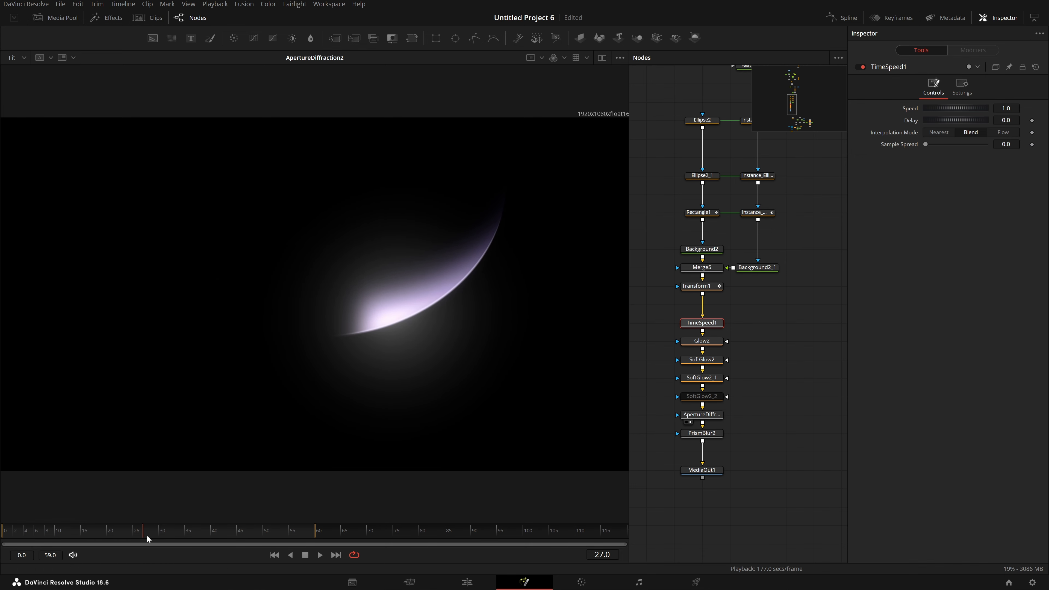
Step: Disable ApertureDiffraction2, enable SoftGlow2_2 again, and scrub to frame 32 to check the glow
left_click(701, 415)
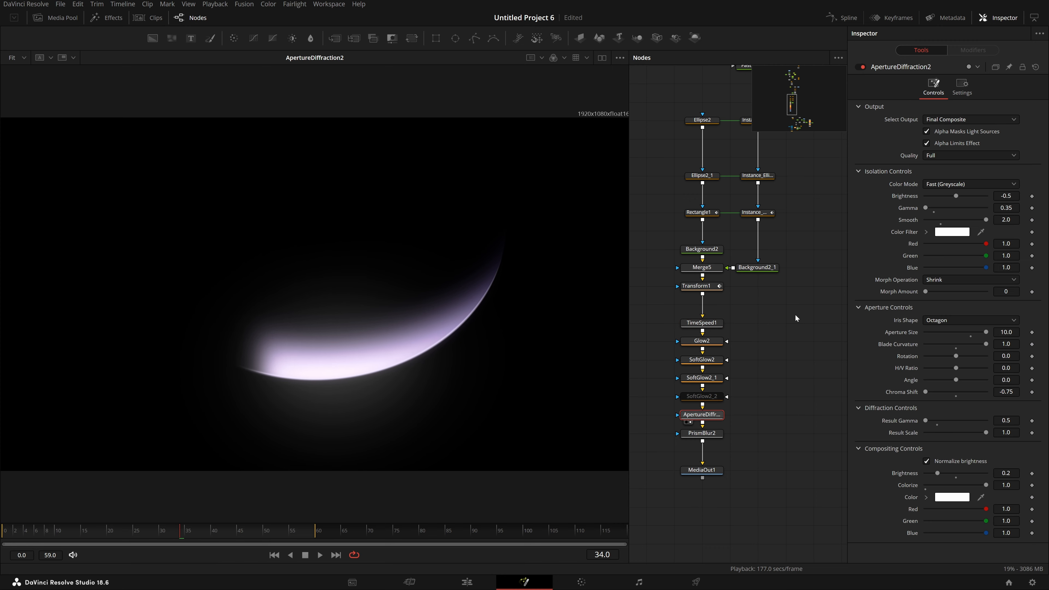
left_click(860, 67)
left_click(711, 397)
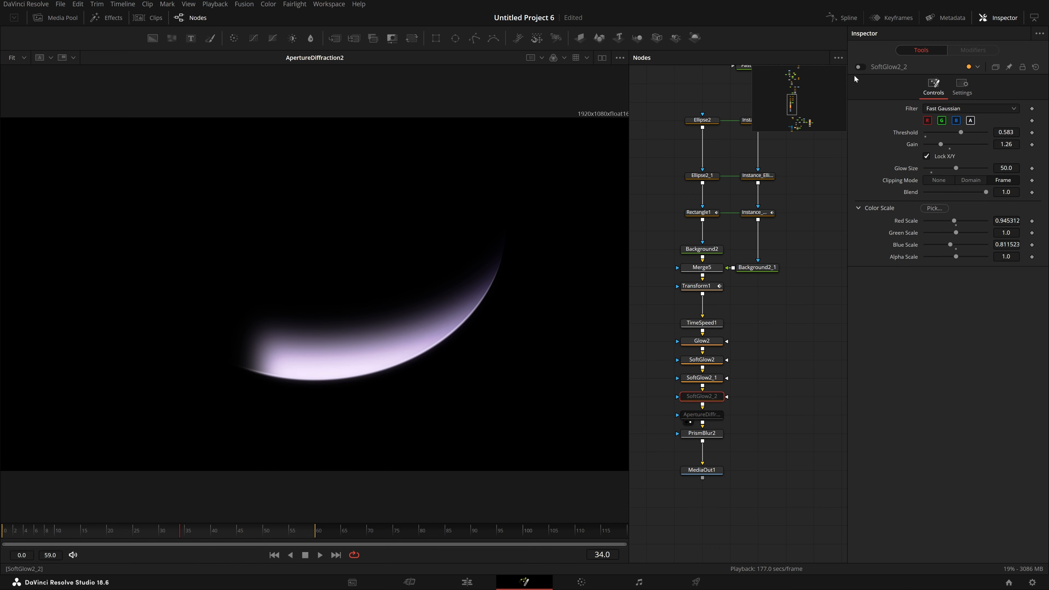
left_click(860, 67)
left_click(149, 536)
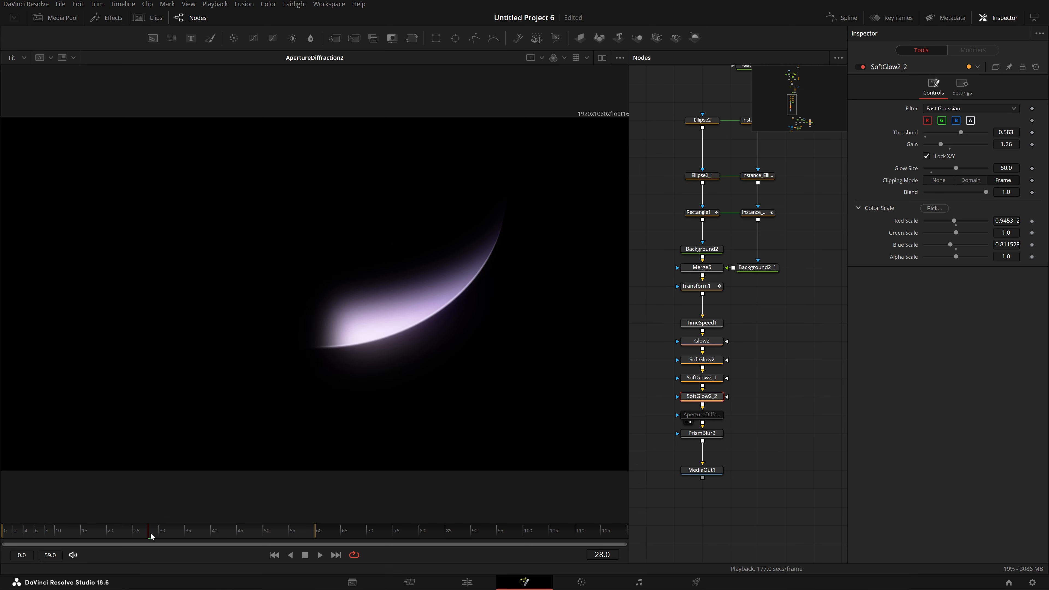
left_click_drag(151, 535, 171, 536)
Step: Examine the Color Scale values of SoftGlow2_2 and scrub through to frame 56
left_click(855, 208)
left_click(856, 207)
left_click(855, 208)
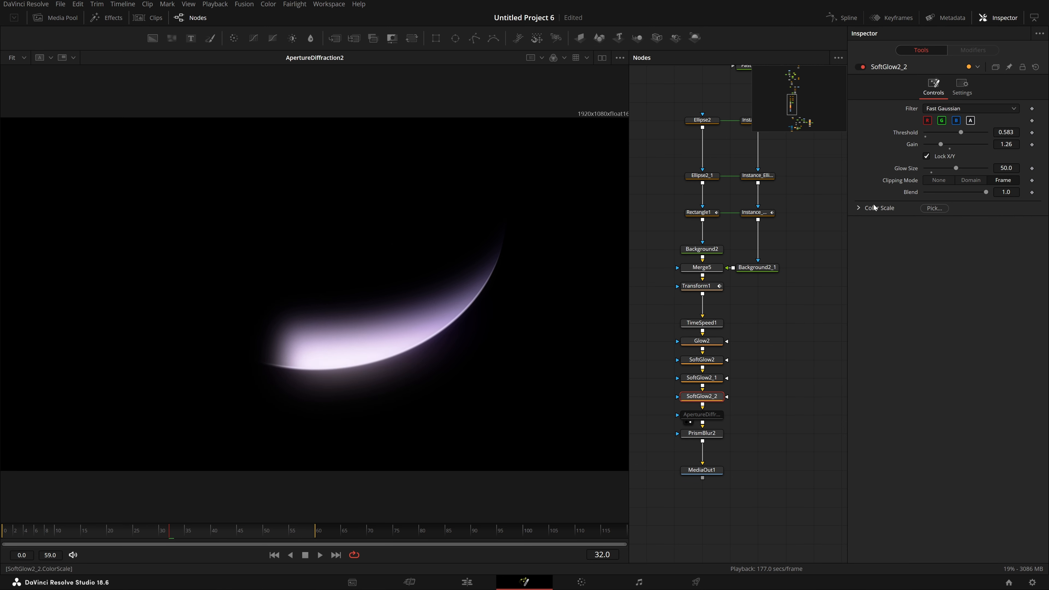
left_click(858, 209)
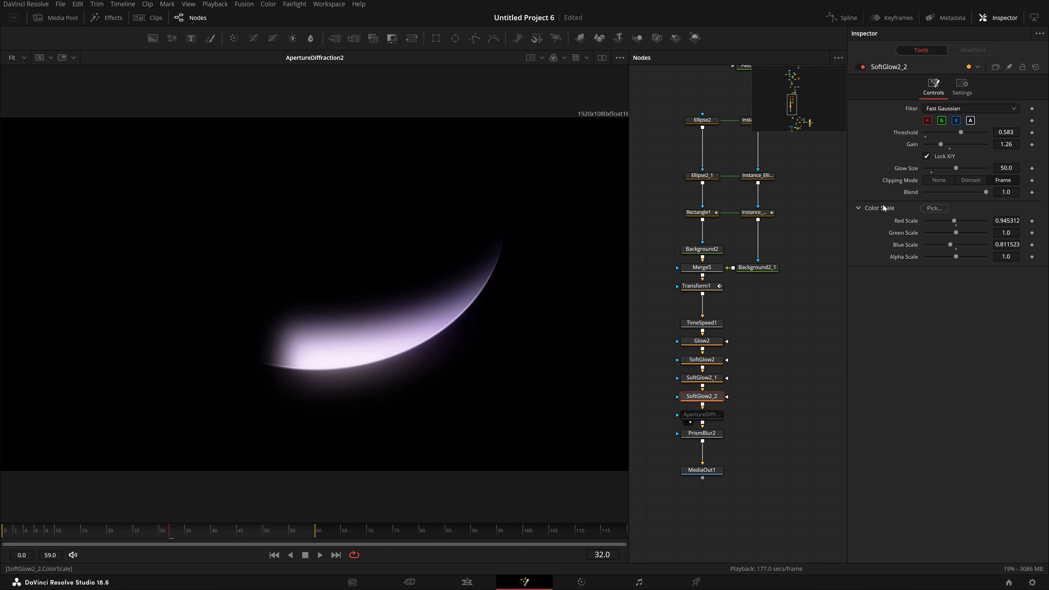
left_click_drag(170, 536, 294, 536)
Step: Display PrismBlur2 with its settings and examine the color fringing along the crescent's edge up close
left_click(686, 440)
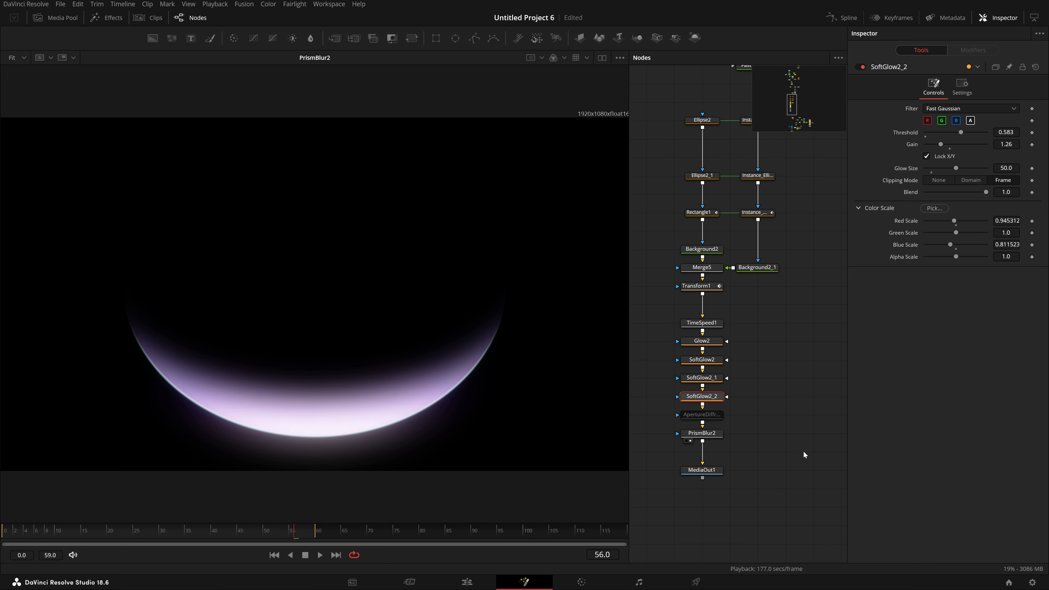
left_click(720, 434)
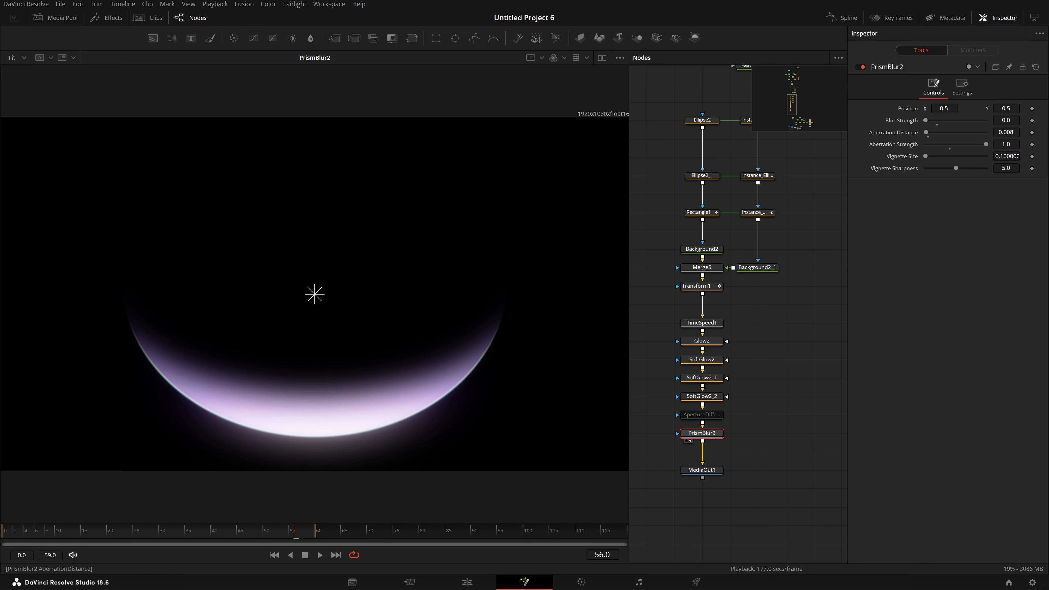
scroll(498, 346, "up", 10)
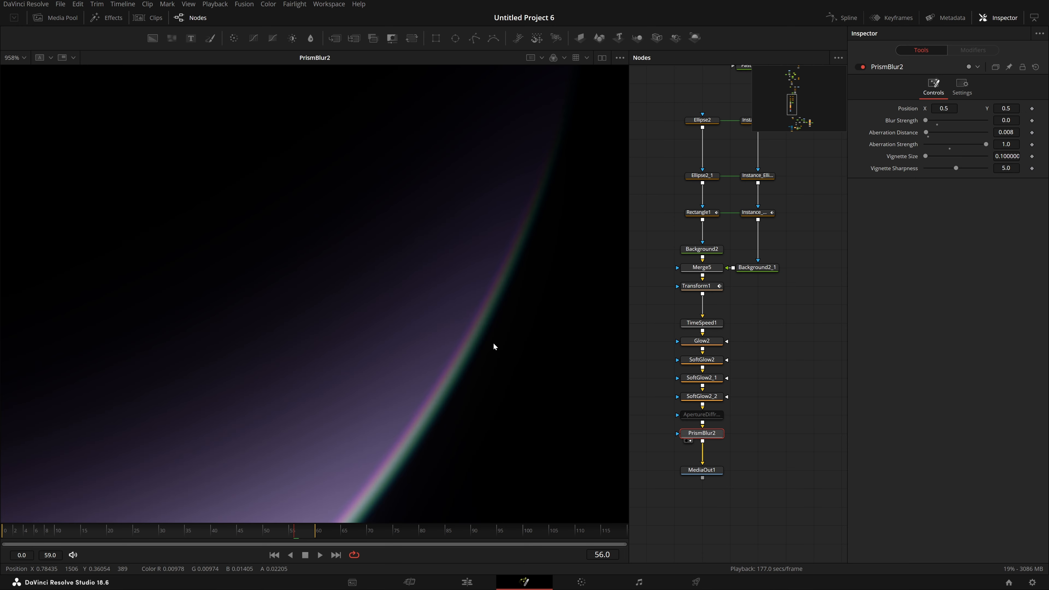
scroll(501, 326, "up", 3)
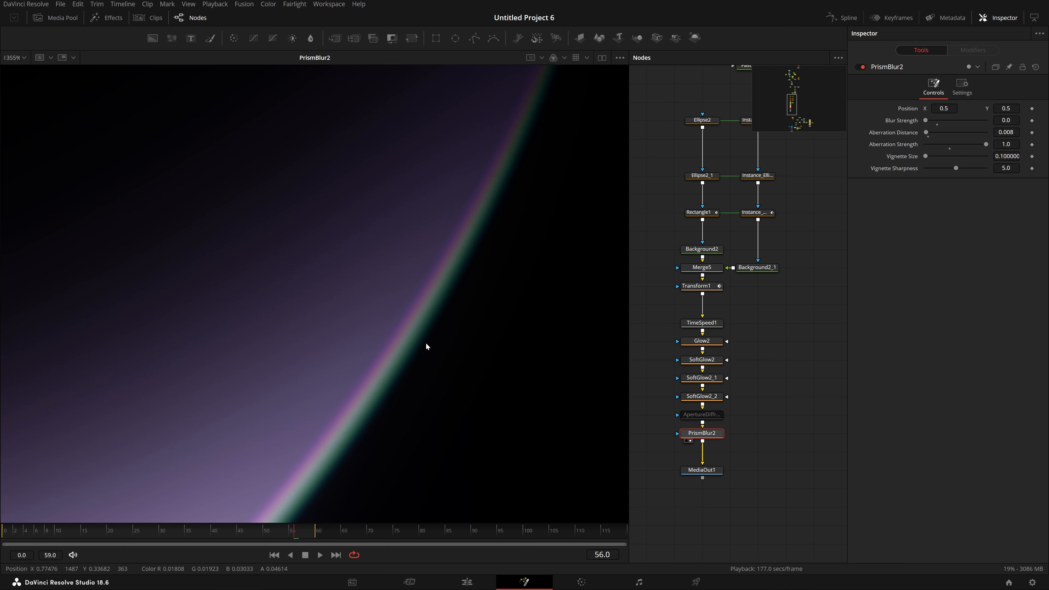
scroll(426, 347, "down", 3)
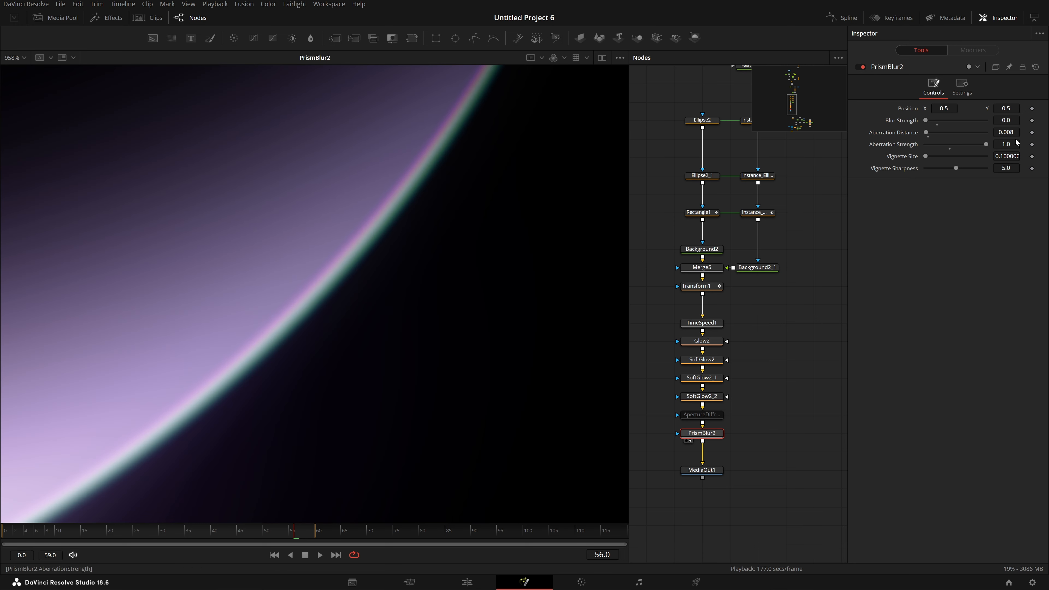
Step: Re-enter 0.008 as PrismBlur2's Aberration Distance and fit the whole crescent in the viewer
left_click_drag(1006, 132, 1003, 132)
key("ctrl+f")
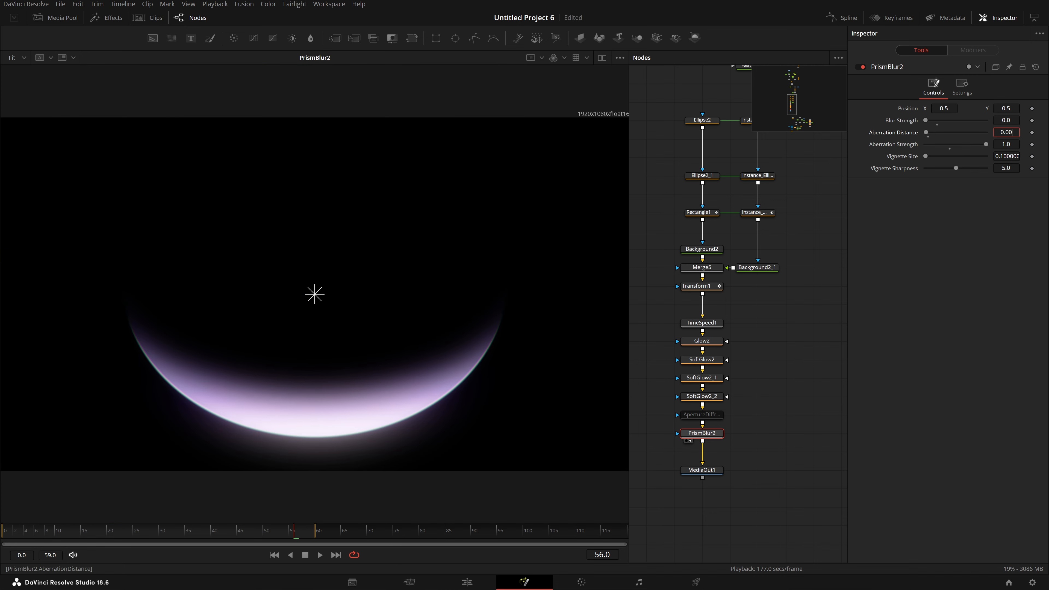
type("8")
key("Return")
Step: Display MediaOut1 in the viewer and bring the full crescent node chain into view
left_click(819, 335)
scroll(761, 411, "down", 2)
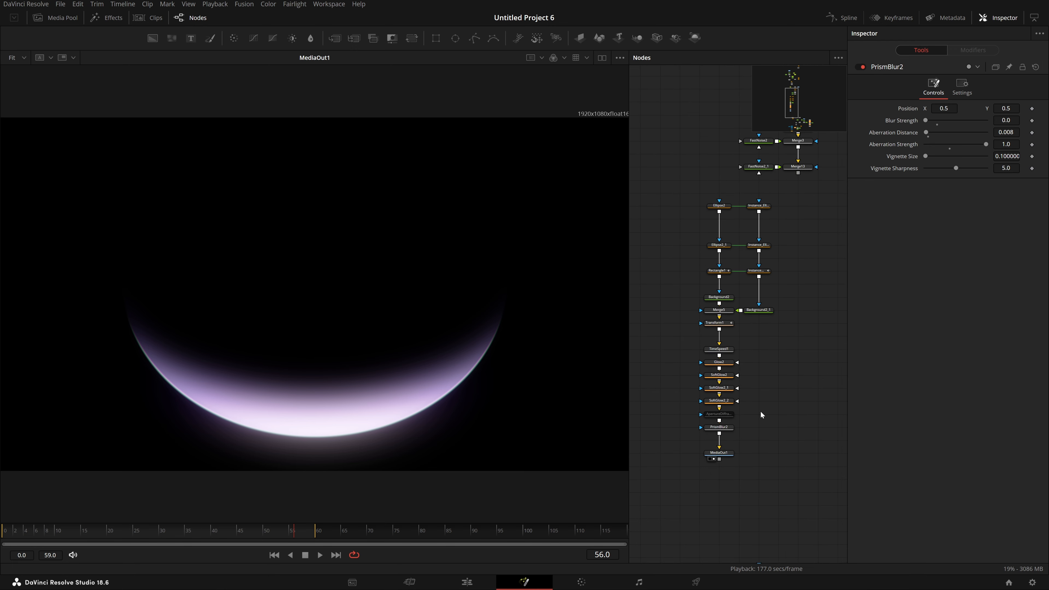
scroll(761, 413, "up", 2)
left_click_drag(760, 411, 794, 445)
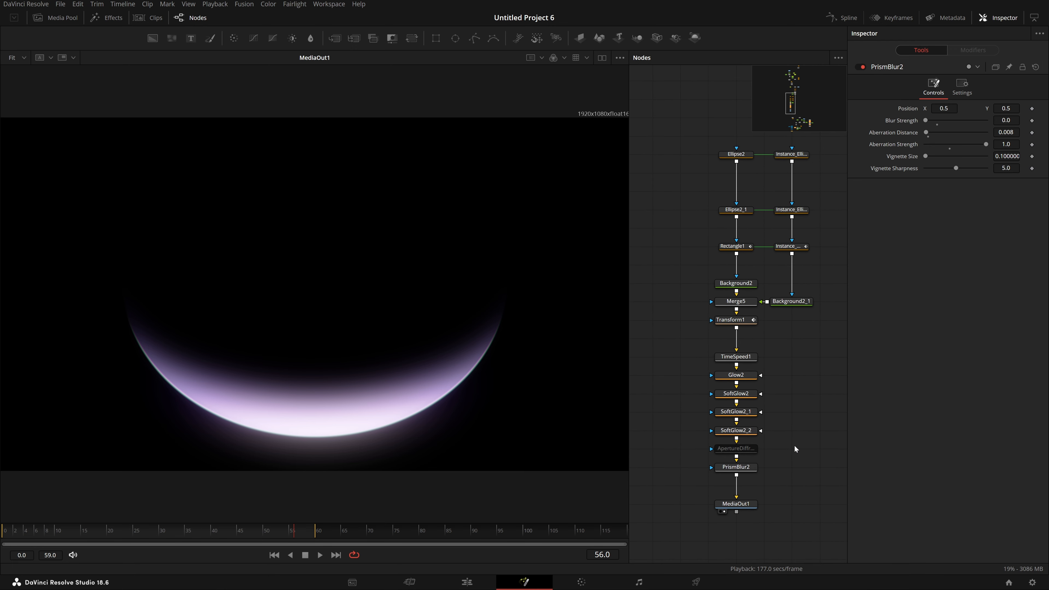
Step: Display Ellipse2, Ellipse2_1 and Rectangle1 in turn, scrubbing Rectangle1 to frame 59 to review the mask animation
left_click(729, 161)
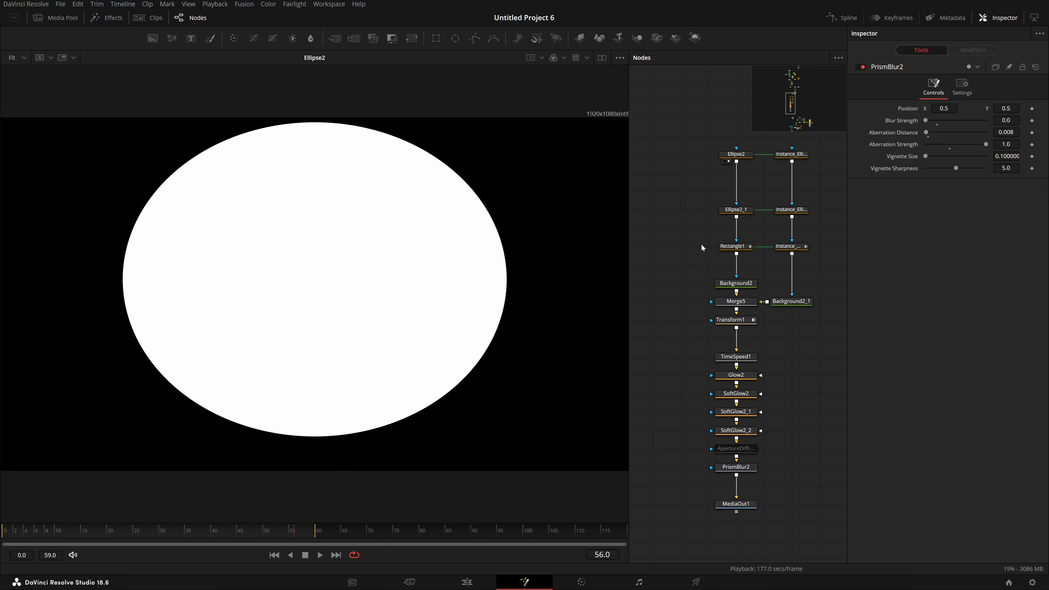
left_click(739, 209)
left_click(728, 217)
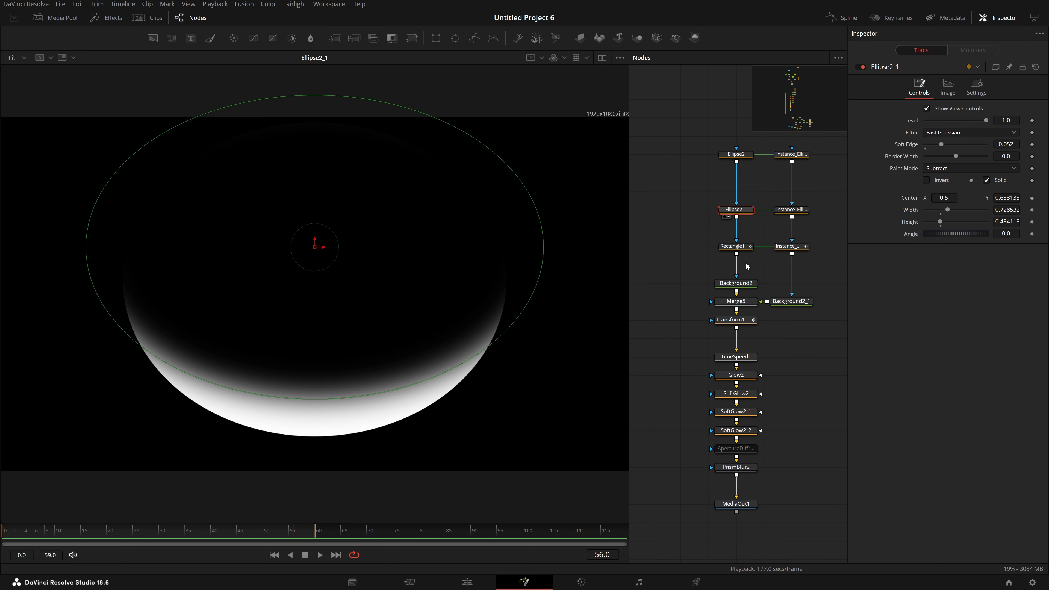
left_click(731, 246)
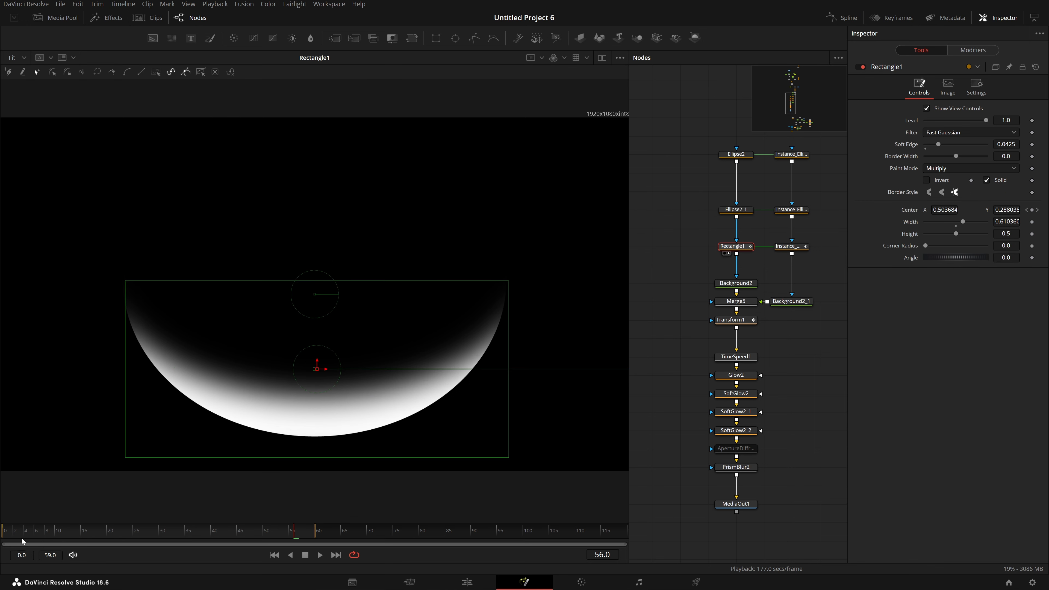
left_click_drag(23, 536, 313, 536)
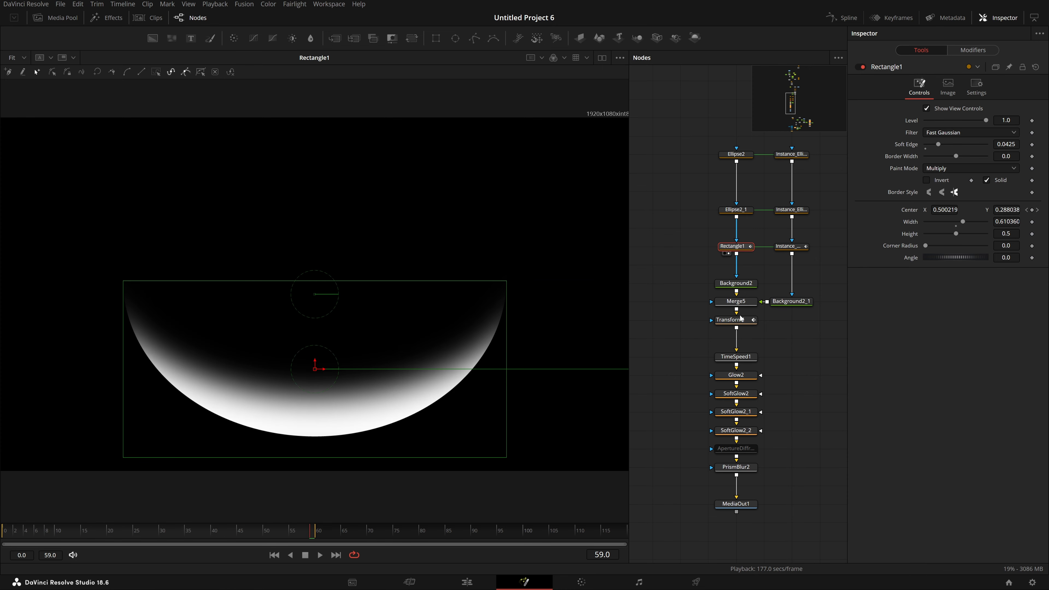
Step: Review the instanced mask branch by displaying Instance_Ellipse2, Instance_Ellipse2_1 and Instance_Rectangle1 in turn
left_click(773, 238)
left_click_drag(715, 74, 740, 256)
left_click_drag(823, 147, 785, 325)
left_click(819, 152)
left_click_drag(803, 155, 615, 200)
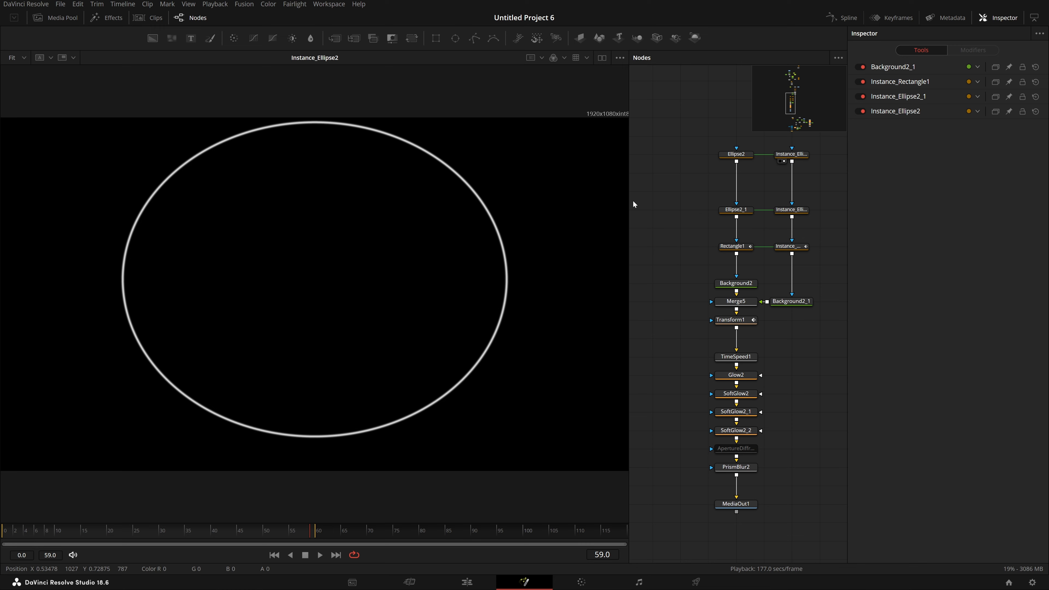
left_click_drag(800, 209, 611, 238)
left_click(803, 212)
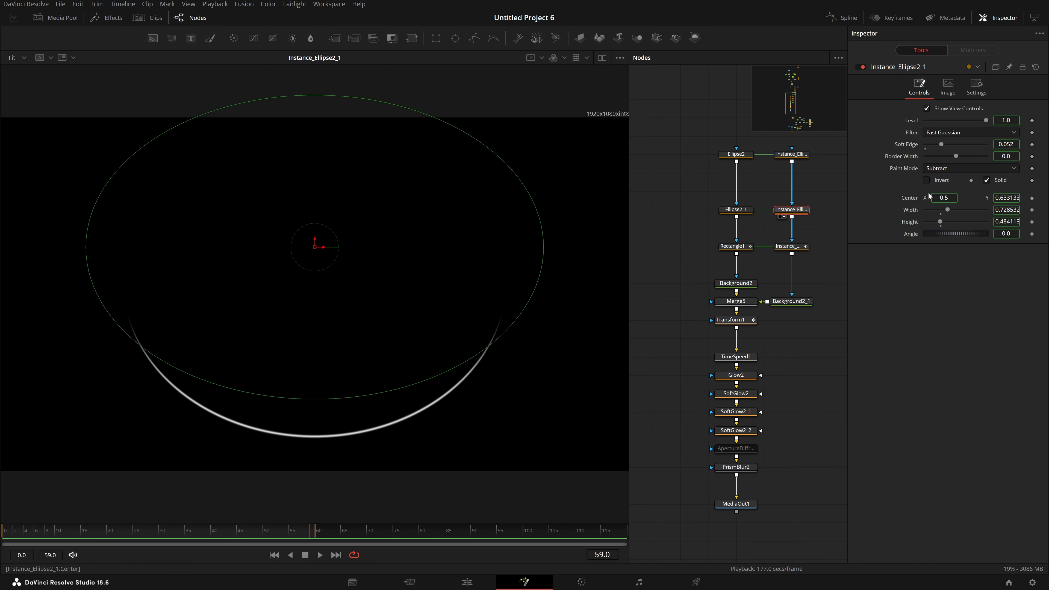
left_click(785, 253)
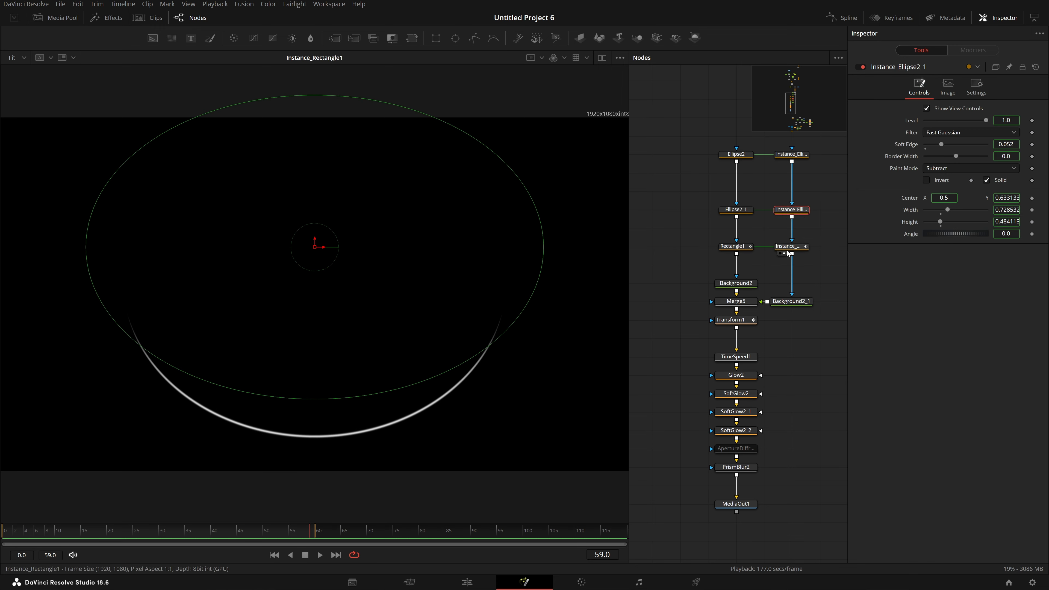
left_click(818, 265)
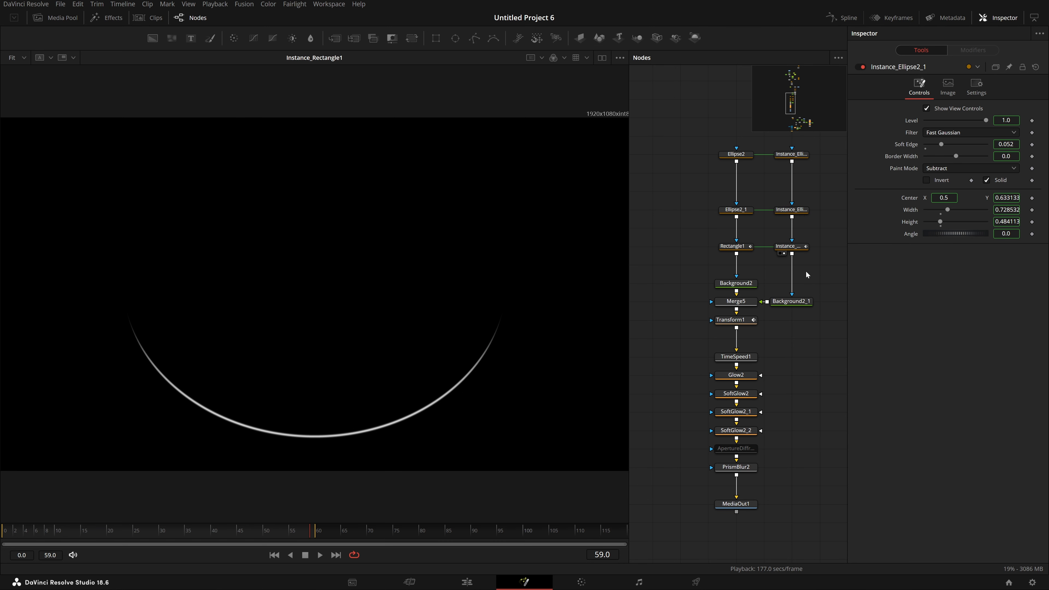
Step: Display Background2_1, Merge5 and Transform1 in turn, and scrub Transform1's motion through to frame 55
left_click_drag(792, 301, 503, 312)
left_click_drag(739, 302, 586, 296)
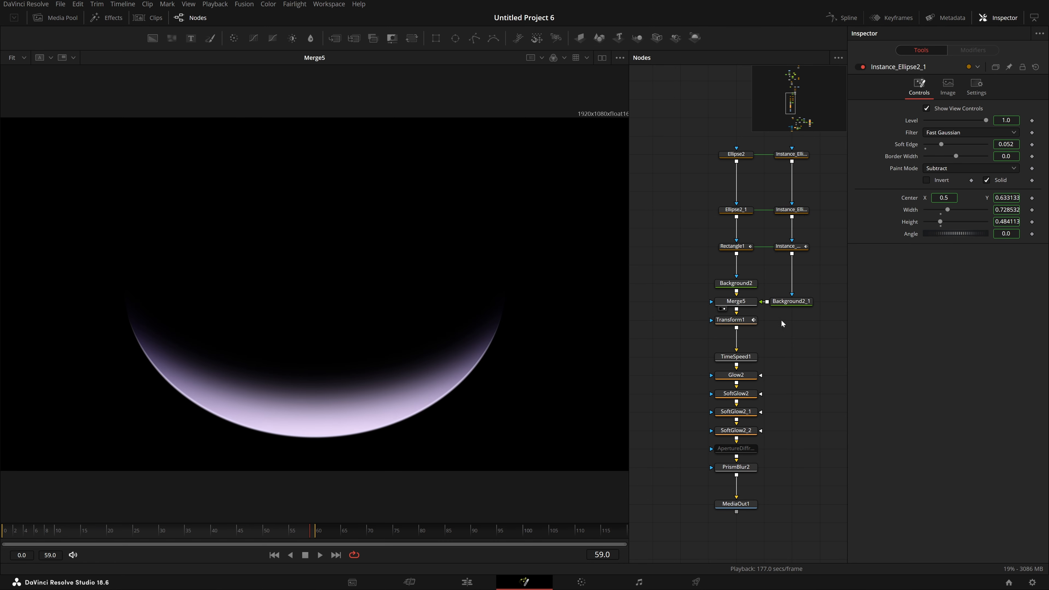
left_click(791, 301)
left_click(797, 329)
left_click_drag(736, 320, 586, 352)
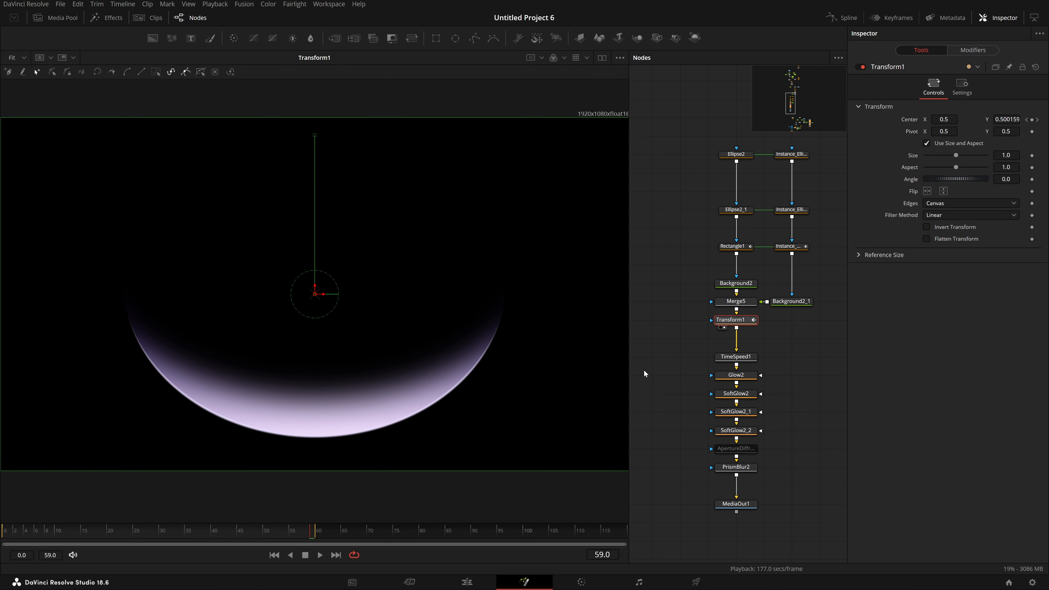
left_click(86, 530)
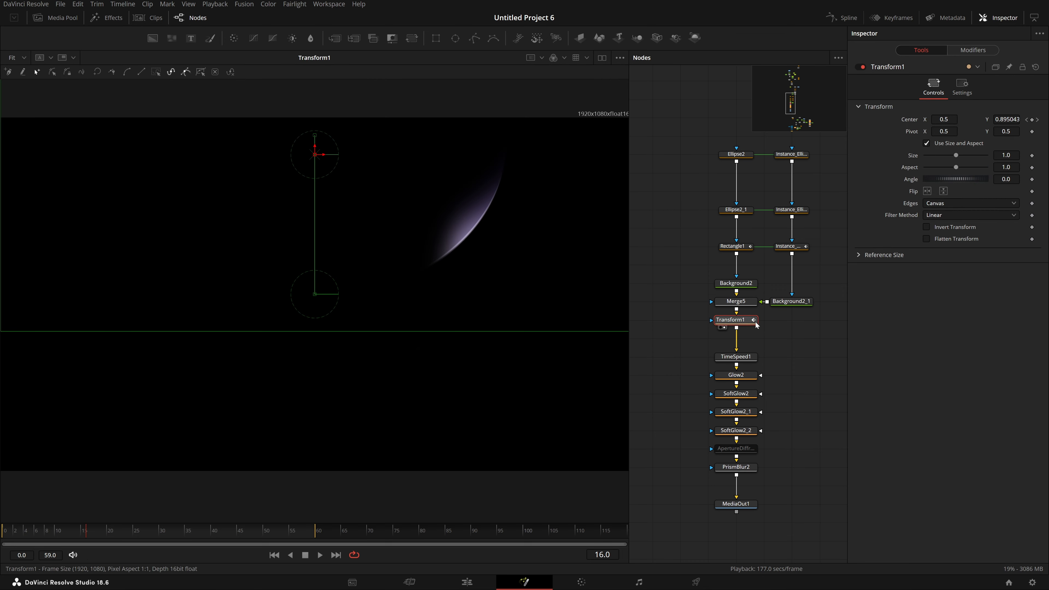
left_click_drag(149, 531, 292, 543)
Step: Display Glow2, the three SoftGlow nodes, PrismBlur2 and MediaOut1 in turn to review the finished glow
left_click(723, 382)
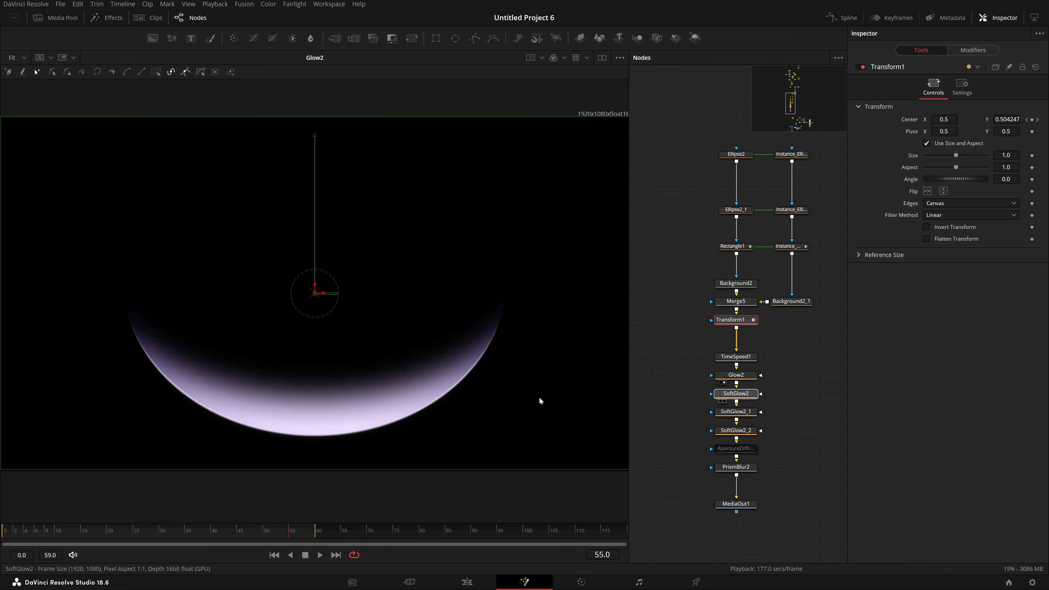
left_click_drag(541, 401, 512, 403)
left_click_drag(741, 413, 503, 422)
left_click_drag(741, 432, 464, 435)
left_click_drag(744, 468, 526, 456)
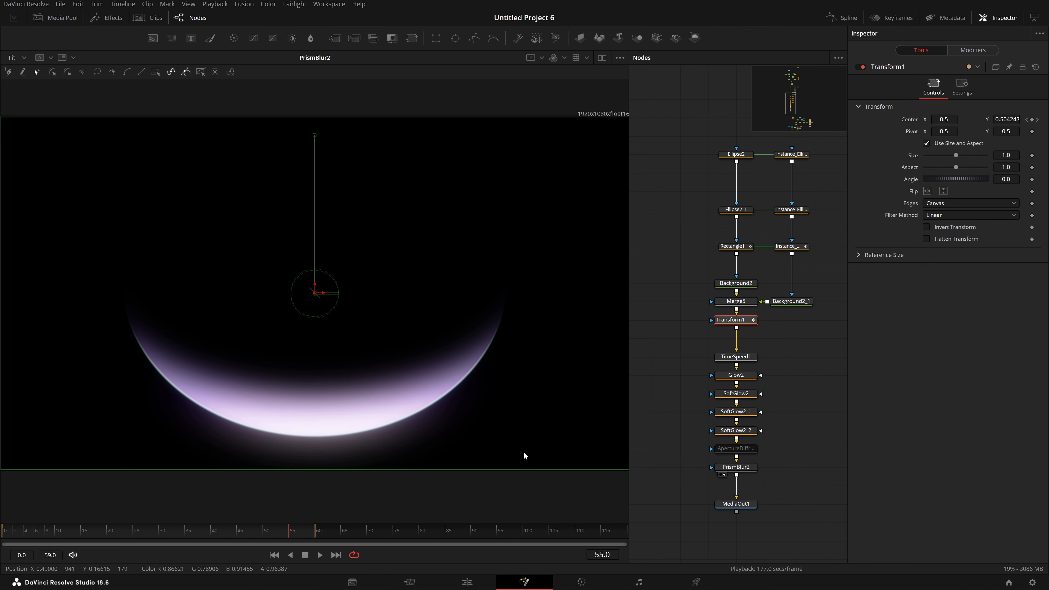
left_click(802, 440)
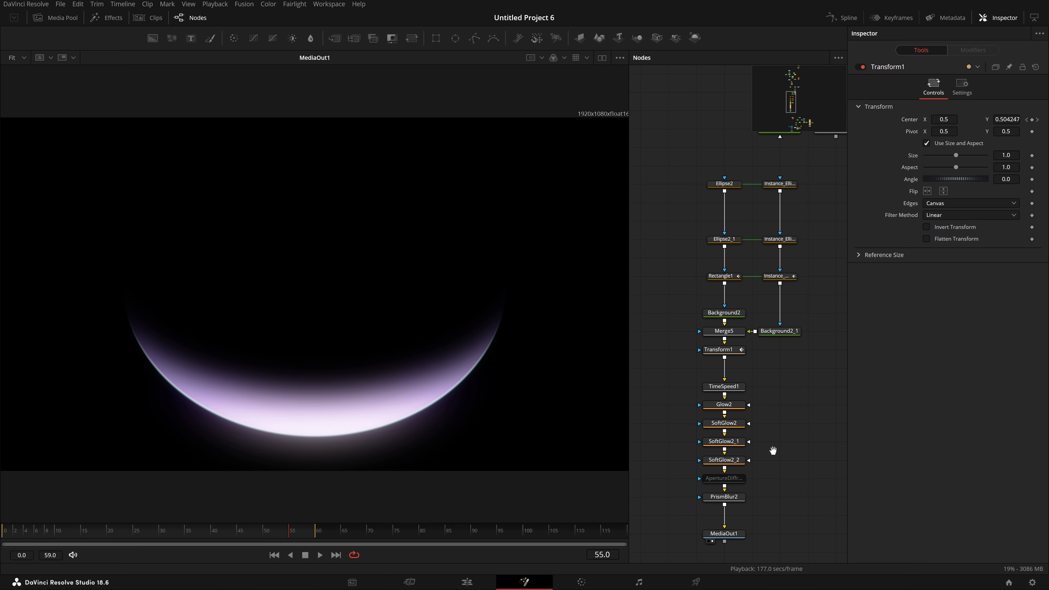
left_click_drag(772, 450, 770, 426)
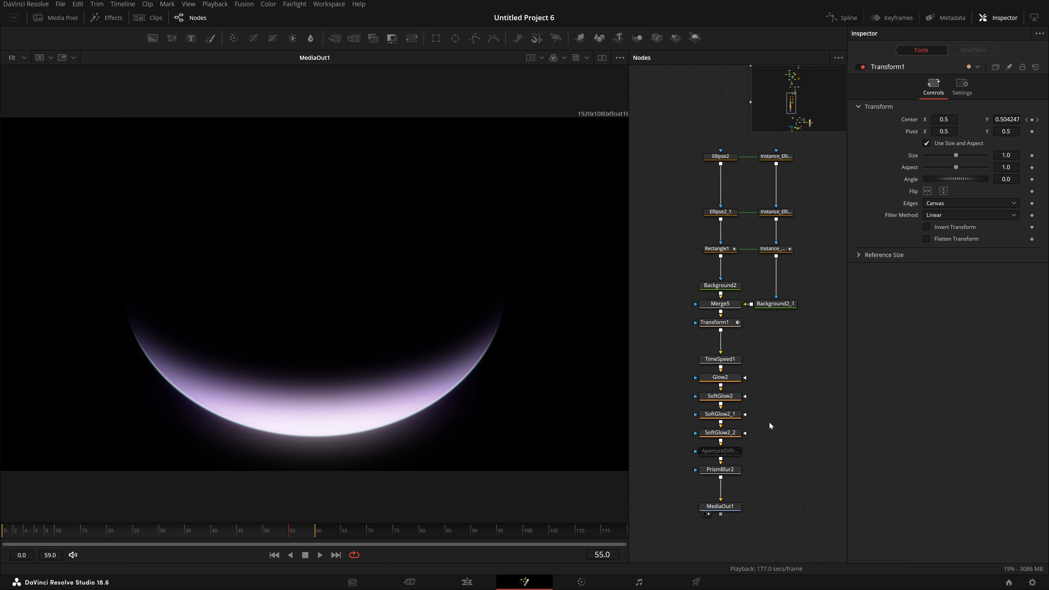